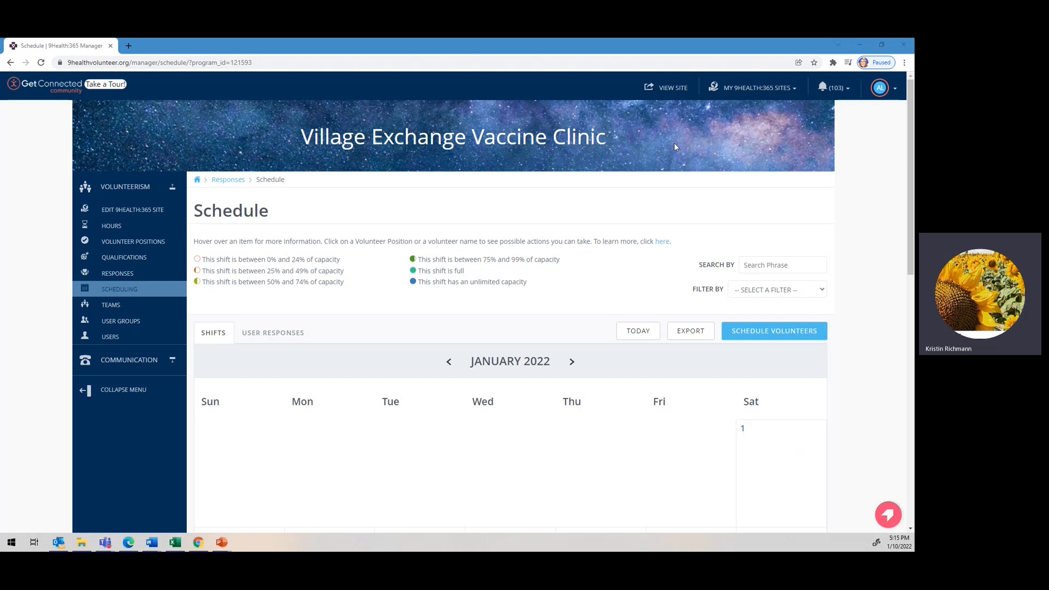
{"action": "left_click", "coordinate": [757, 91]}
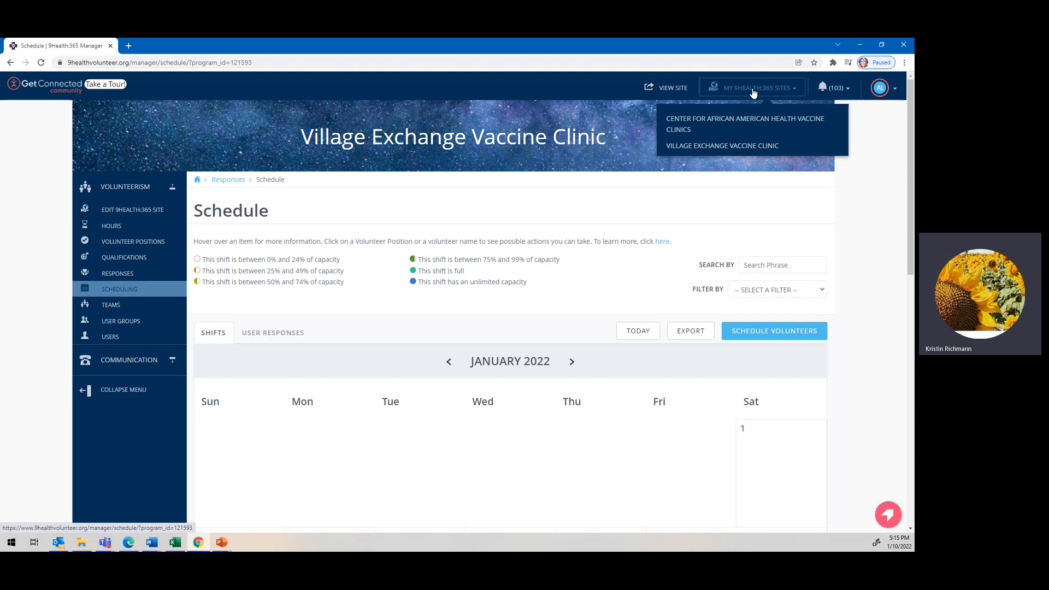
{"action": "left_click", "coordinate": [753, 93]}
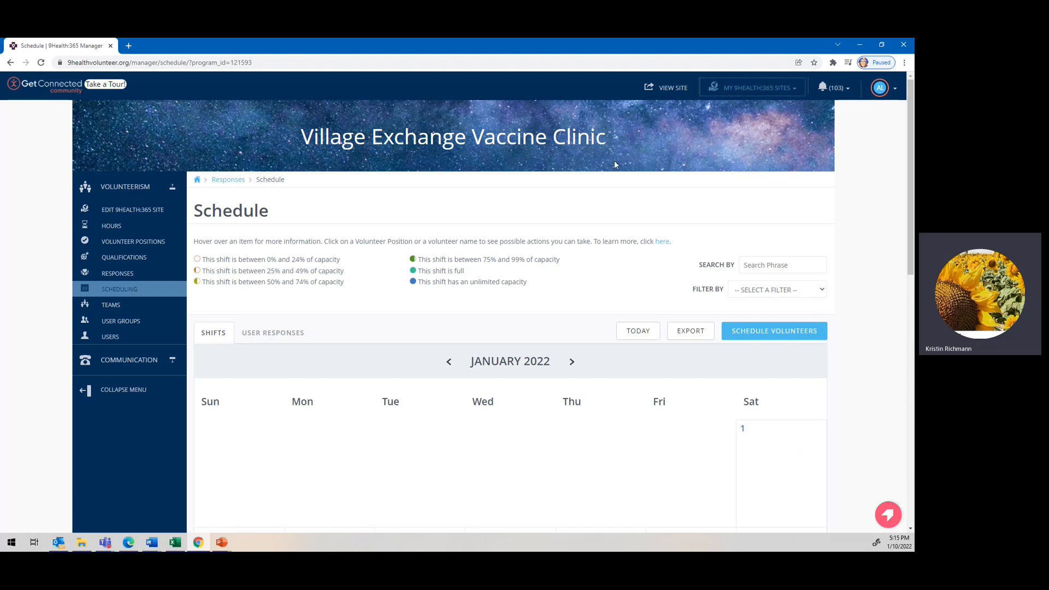
- Clone the Observer (medical position) entry from the volunteer positions list and confirm the cloning
{"action": "left_click", "coordinate": [146, 246]}
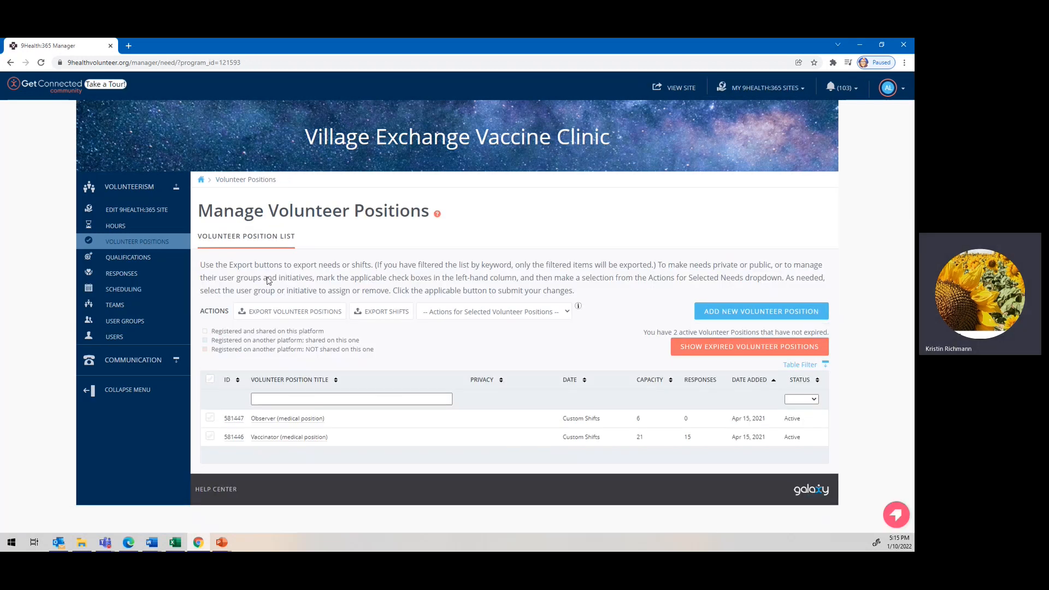
{"action": "left_click", "coordinate": [771, 317]}
{"action": "left_click", "coordinate": [290, 419]}
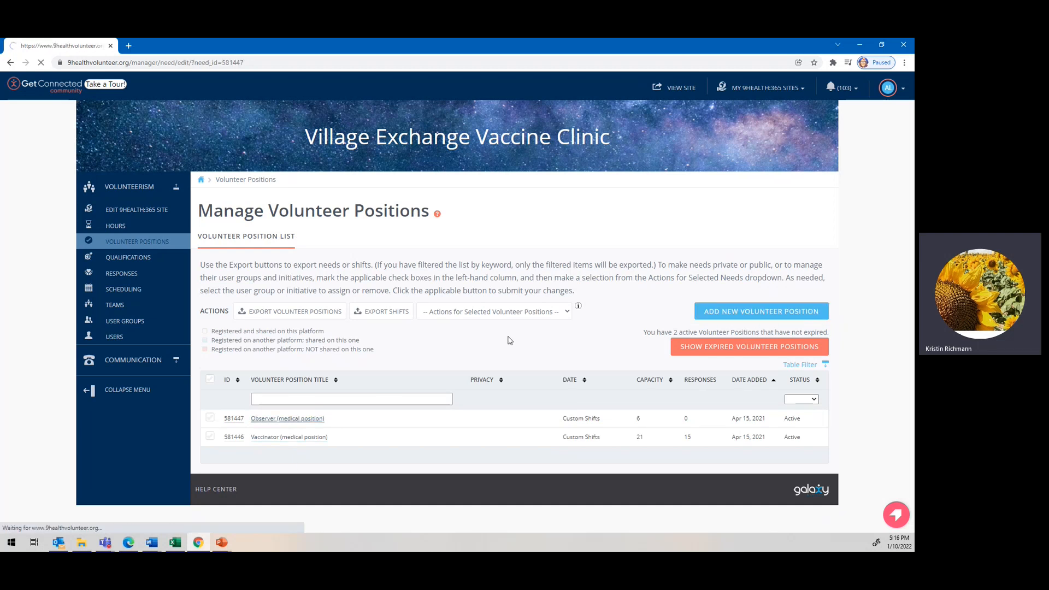
{"action": "scroll", "coordinate": [512, 350], "scroll_direction": "down", "scroll_amount": 15}
{"action": "scroll", "coordinate": [517, 363], "scroll_direction": "down", "scroll_amount": 1}
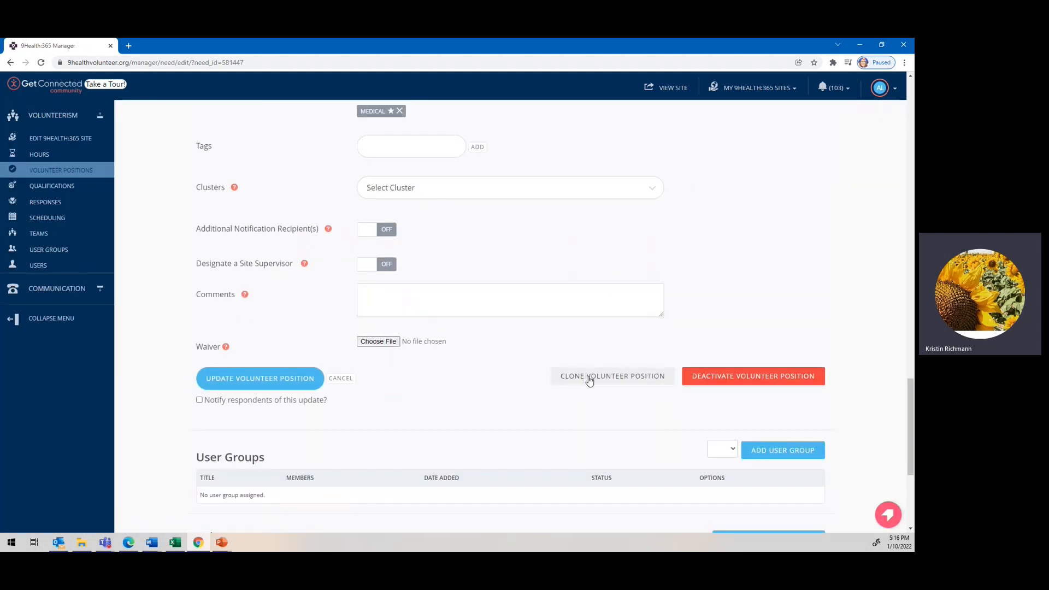
{"action": "left_click", "coordinate": [589, 381]}
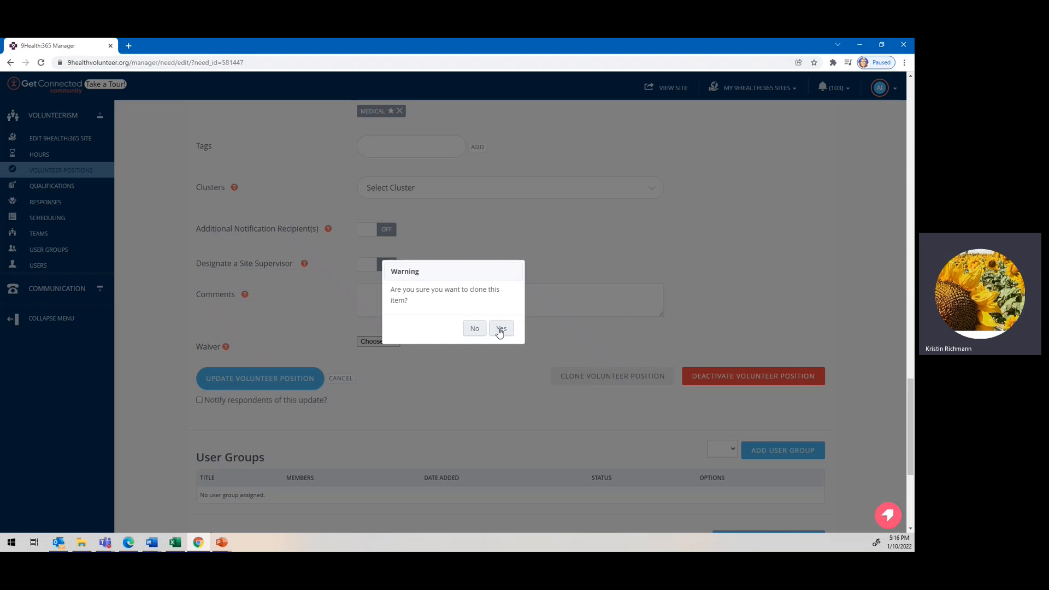
{"action": "left_click", "coordinate": [501, 329]}
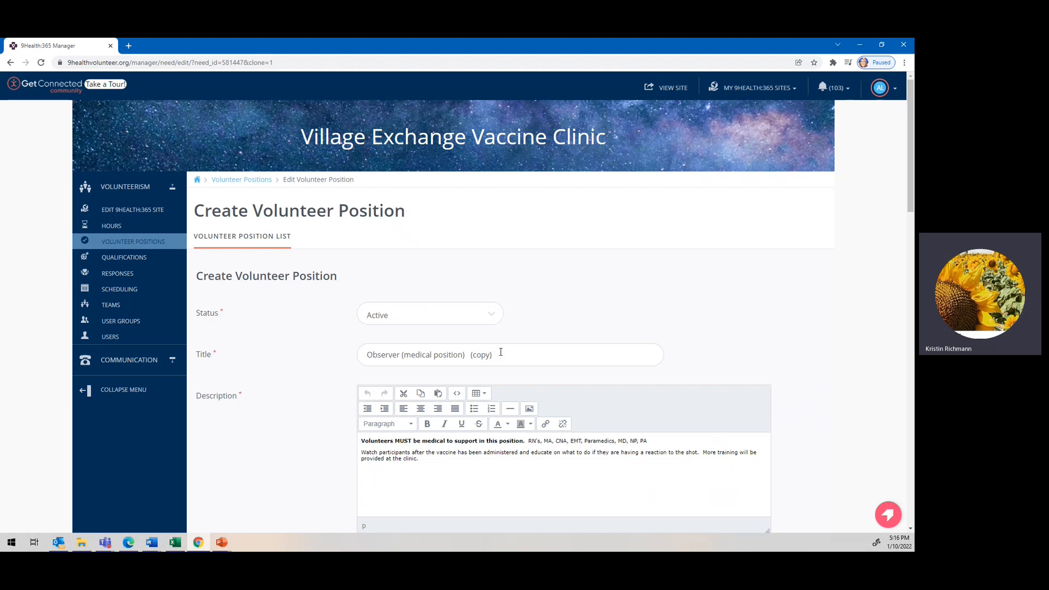
- Replace the cloned position's title with Blood Draw
{"action": "left_click_drag", "start_coordinate": [497, 354], "coordinate": [355, 366]}
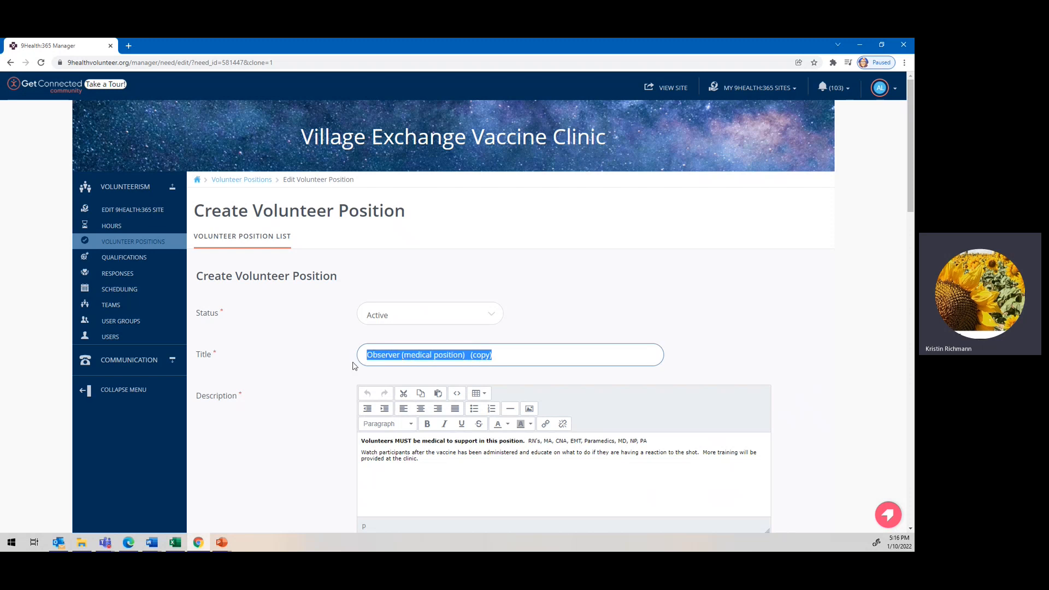
{"action": "type", "text": "Registraiotn"}
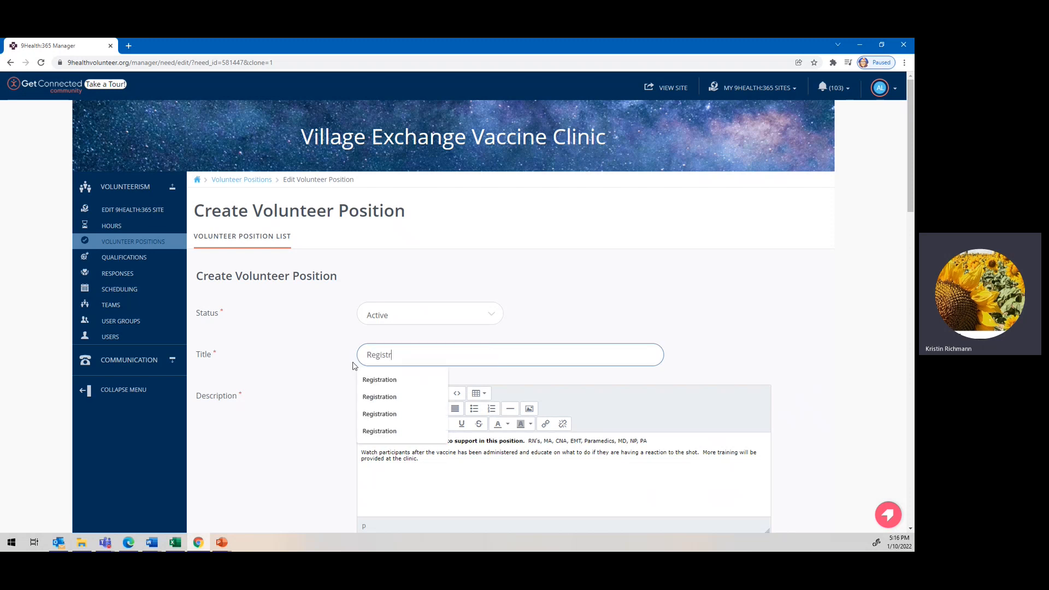
{"action": "key", "text": "BackSpace"}
{"action": "key", "text": "BackSpace"}
{"action": "key", "text": "BackSpace"}
{"action": "key", "text": "BackSpace"}
{"action": "key", "text": "BackSpace"}
{"action": "key", "text": "BackSpace"}
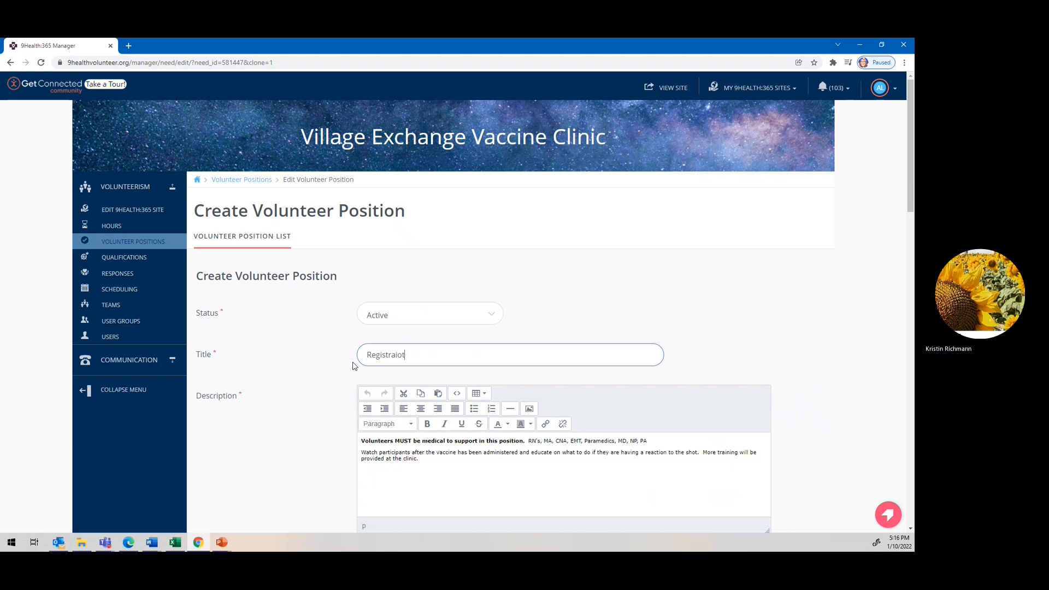
{"action": "key", "text": "BackSpace"}
{"action": "key", "text": "BackSpace"}
{"action": "key", "text": "BackSpace"}
{"action": "key", "text": "BackSpace"}
{"action": "key", "text": "BackSpace"}
{"action": "key", "text": "BackSpace"}
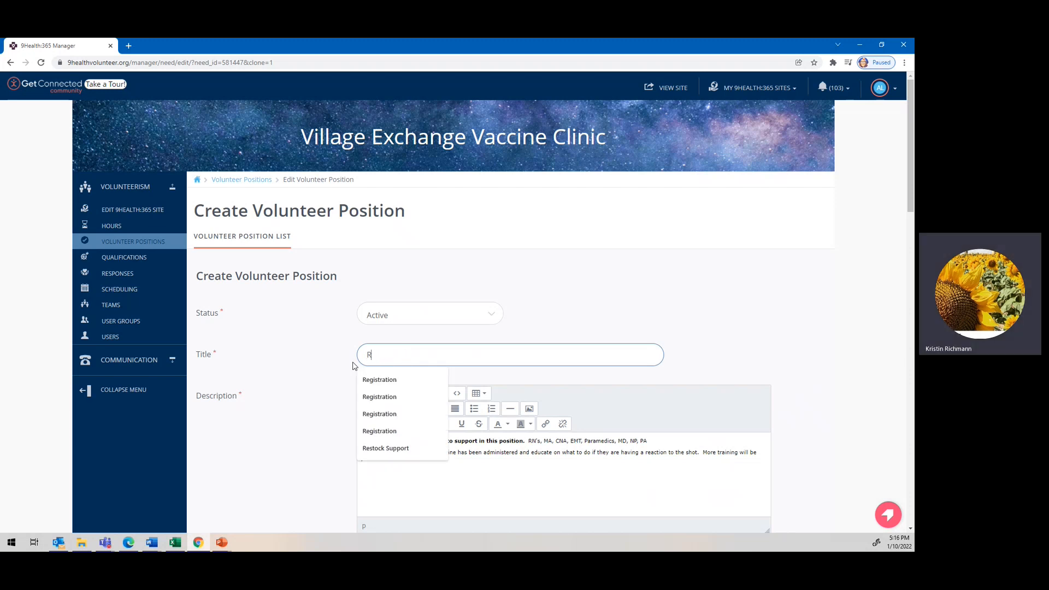
{"action": "type", "text": "Bloo"}
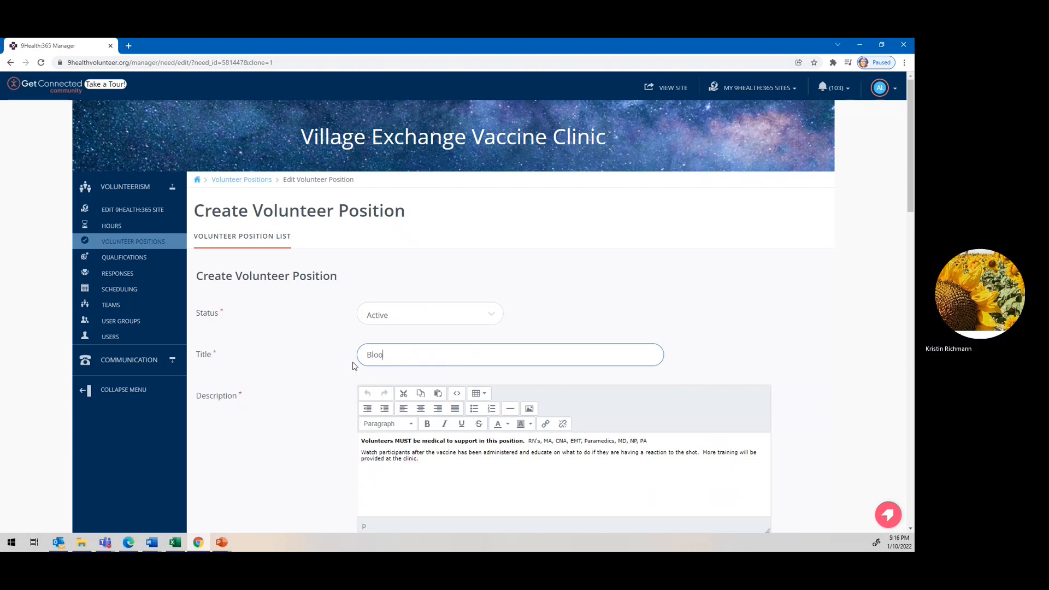
{"action": "type", "text": "d Draw"}
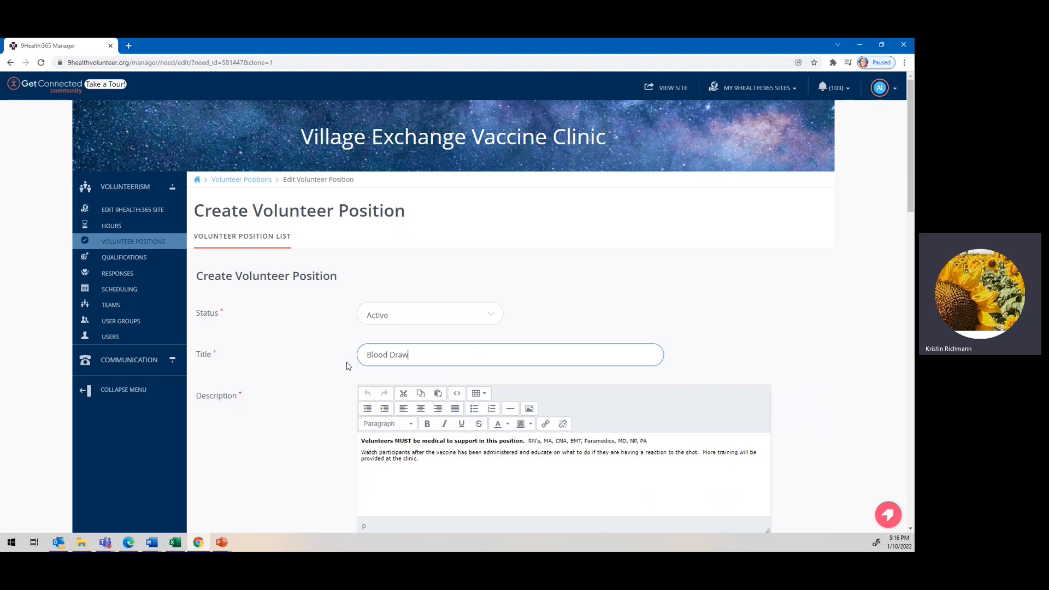
- Try Happens On as the duration type of the Blood Draw position
{"action": "scroll", "coordinate": [651, 356], "scroll_direction": "down", "scroll_amount": 1}
{"action": "scroll", "coordinate": [651, 355], "scroll_direction": "down", "scroll_amount": 3}
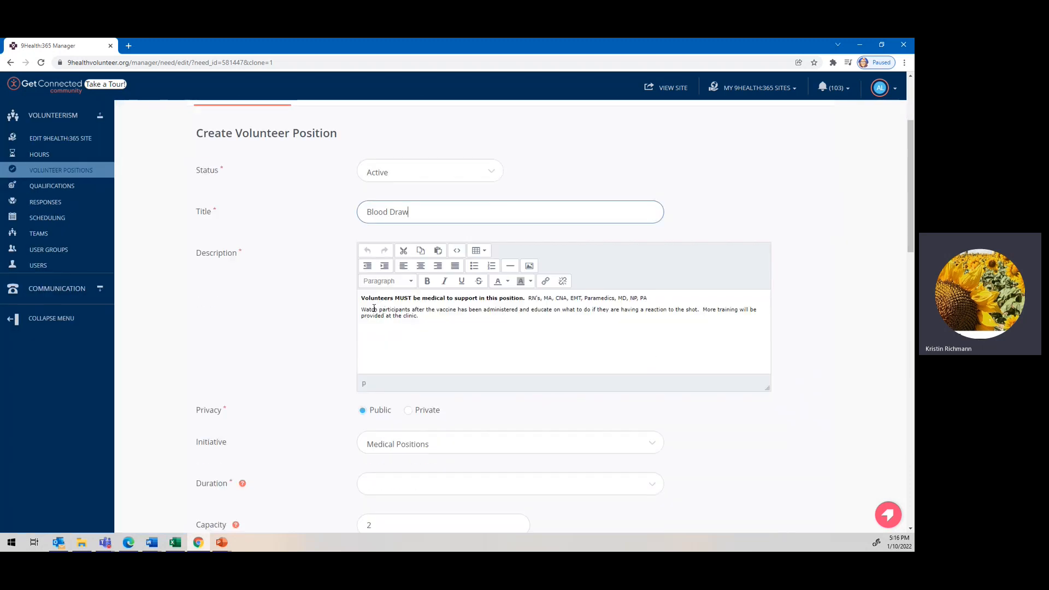
{"action": "scroll", "coordinate": [421, 325], "scroll_direction": "down", "scroll_amount": 2}
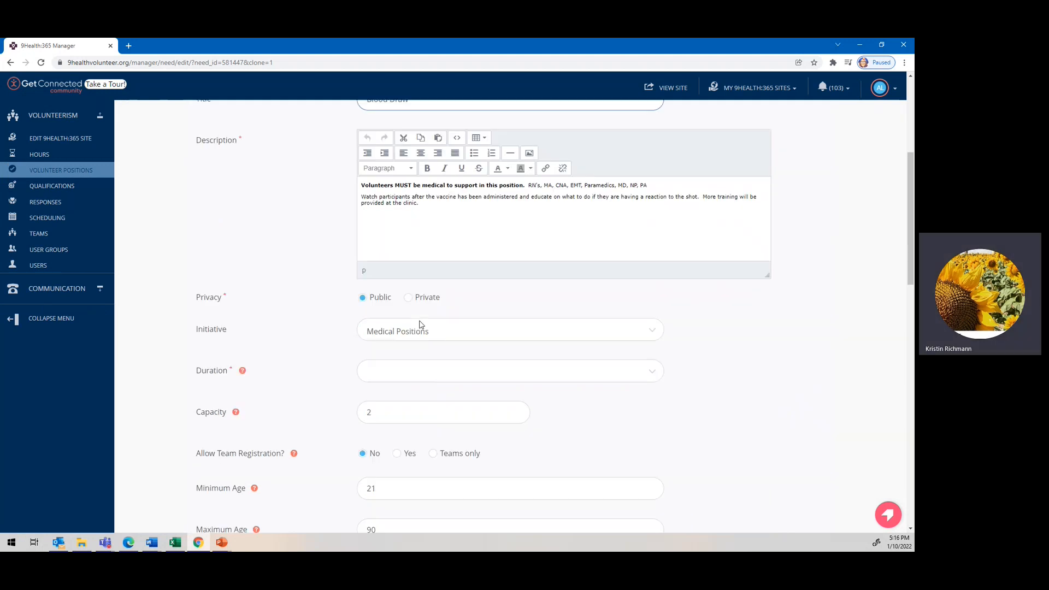
{"action": "scroll", "coordinate": [422, 324], "scroll_direction": "down", "scroll_amount": 1}
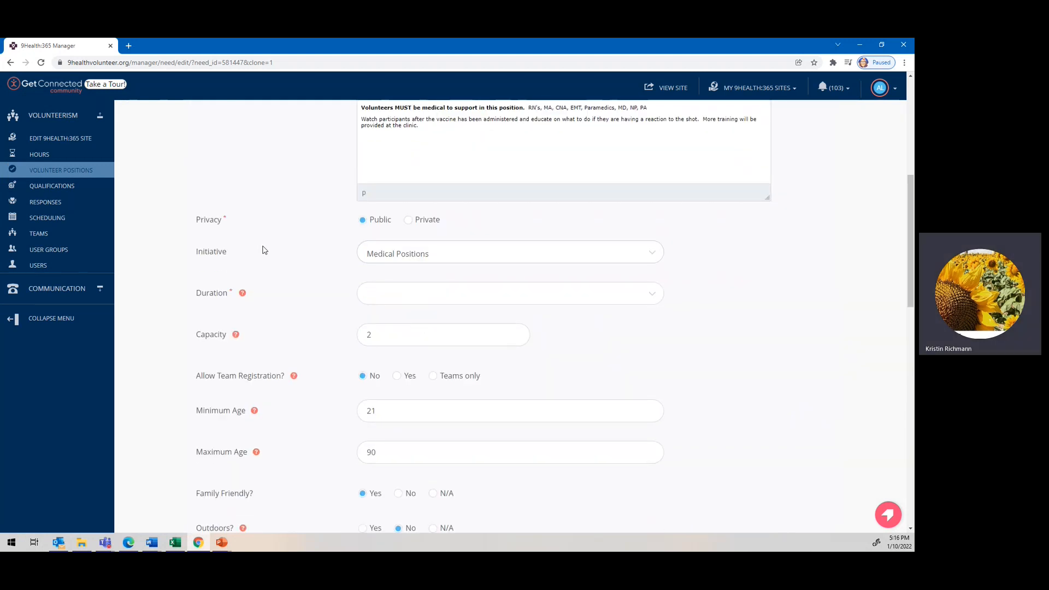
{"action": "left_click", "coordinate": [441, 300]}
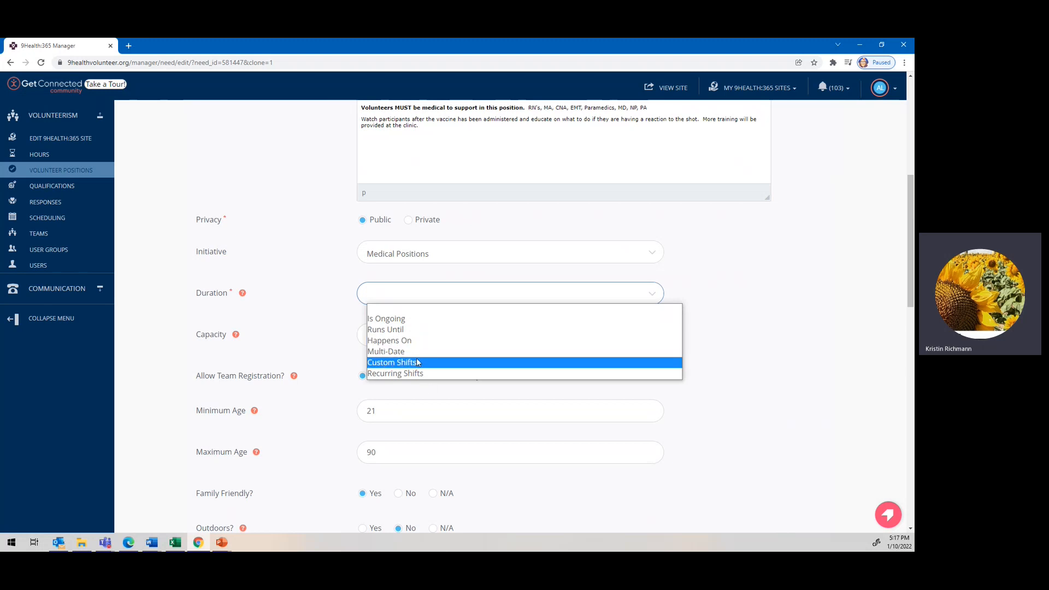
{"action": "left_click", "coordinate": [411, 342]}
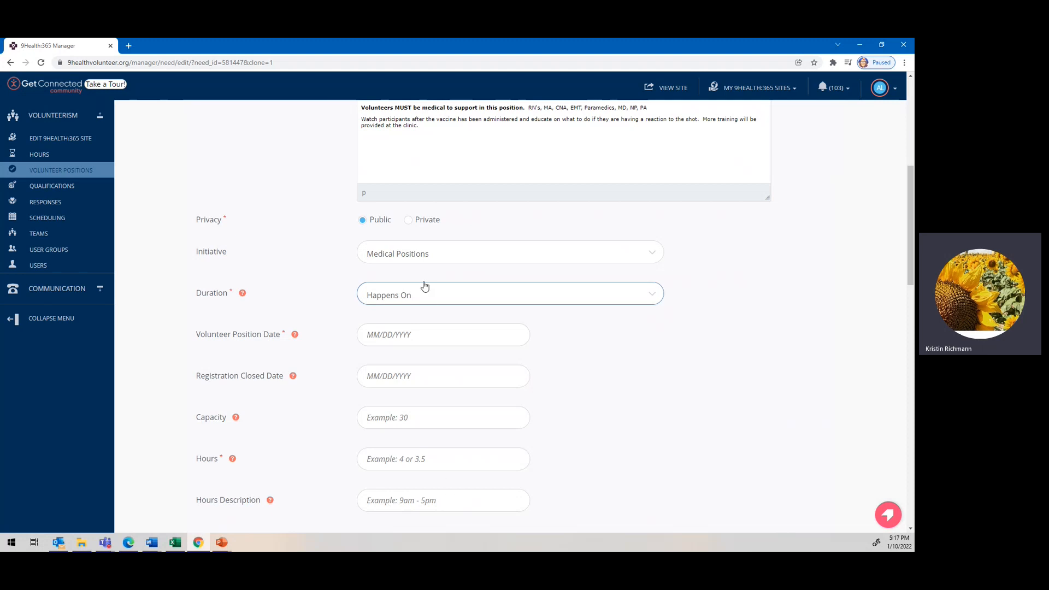
- Set the duration type of the Blood Draw position to Custom Shifts
{"action": "left_click", "coordinate": [401, 296]}
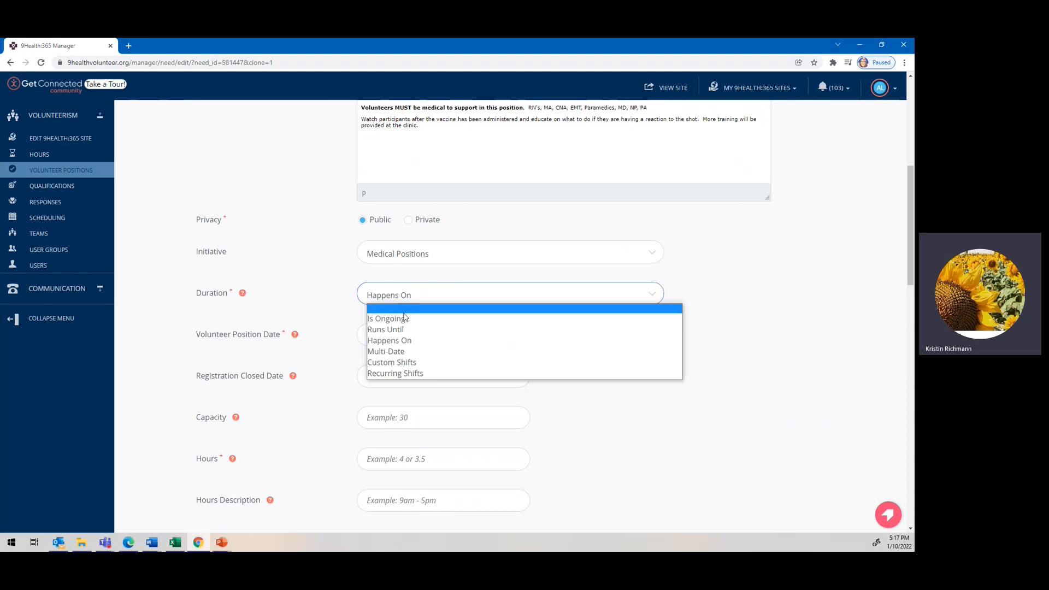
{"action": "left_click", "coordinate": [406, 369]}
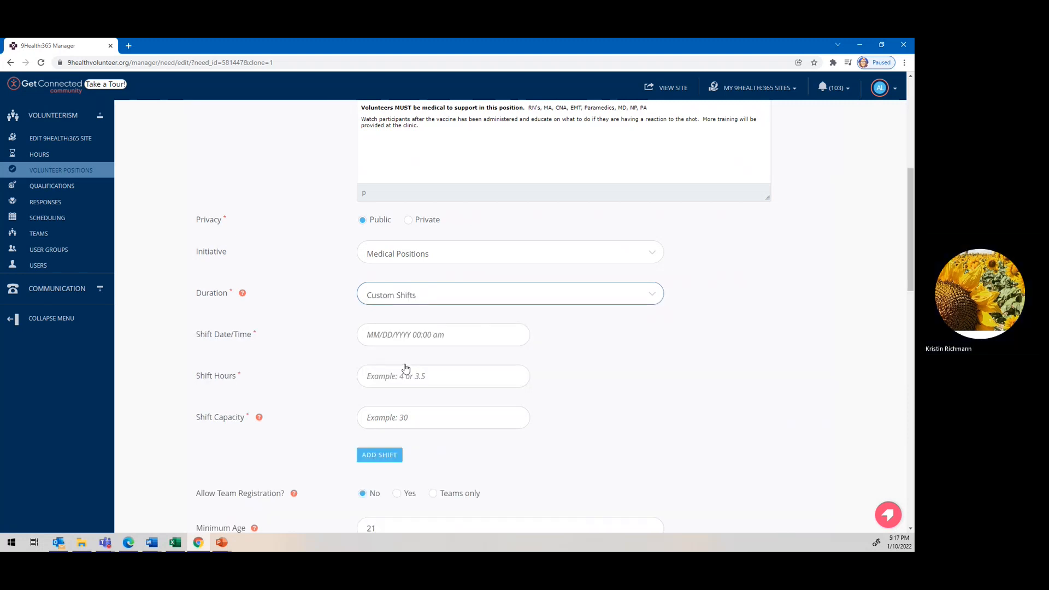
{"action": "left_click", "coordinate": [426, 302]}
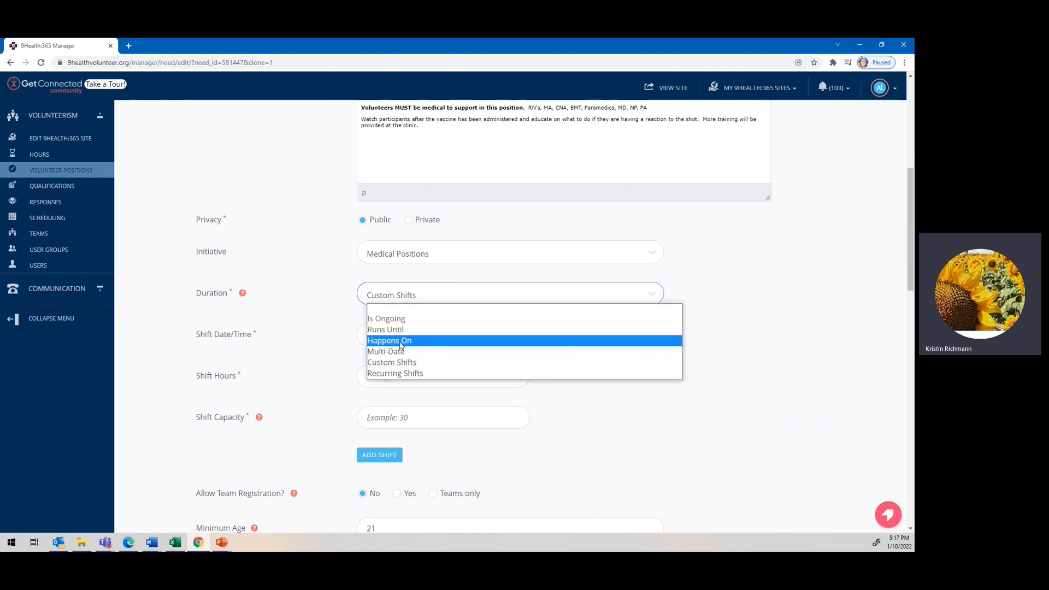
{"action": "left_click", "coordinate": [440, 362]}
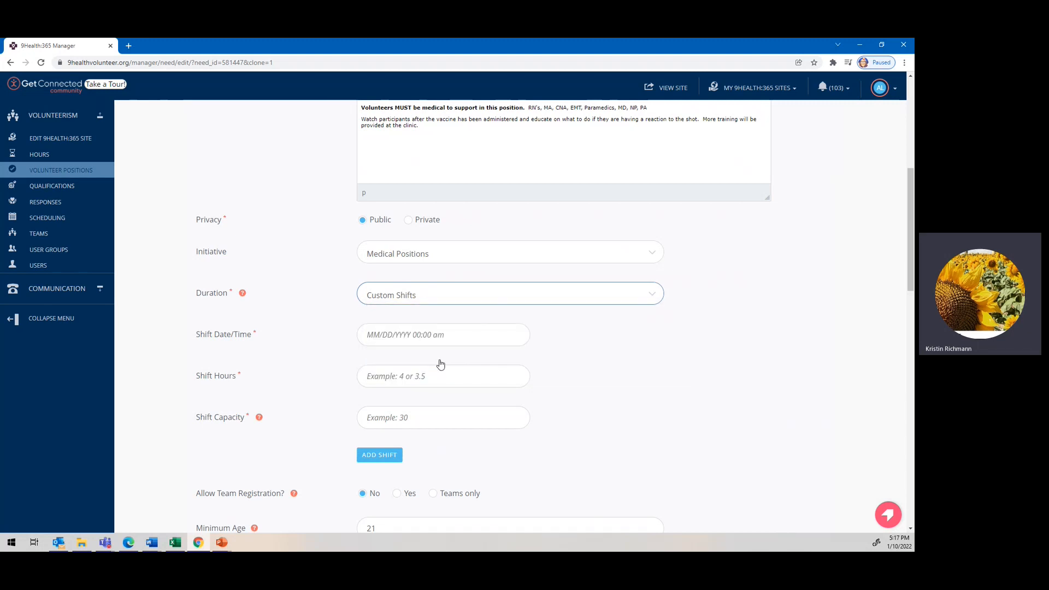
- Set the first shift's date and time to 04/23/2022 06:00 am
{"action": "left_click", "coordinate": [414, 335]}
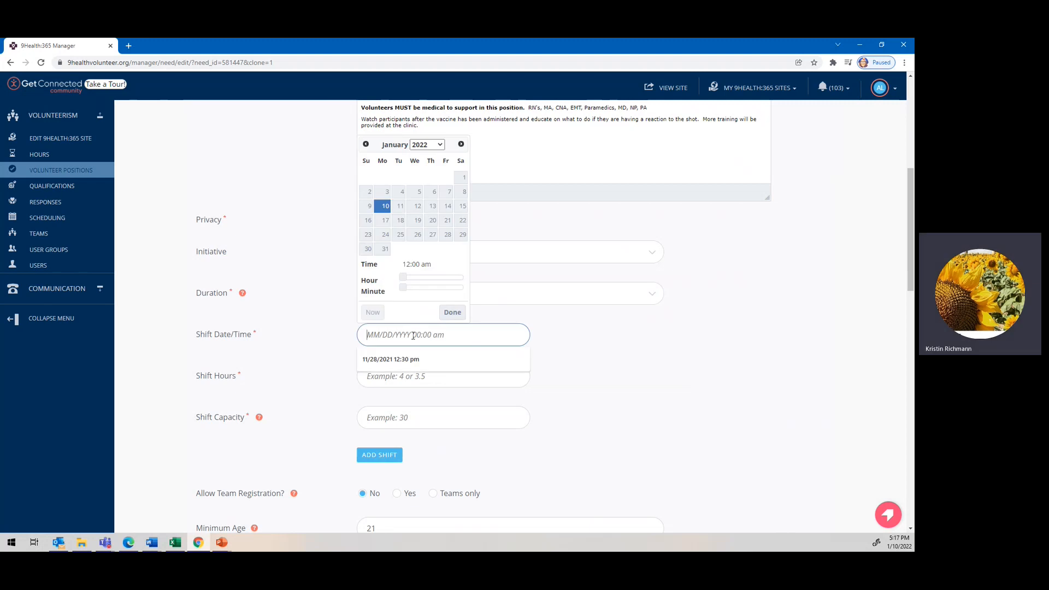
{"action": "left_click", "coordinate": [461, 144]}
{"action": "left_click", "coordinate": [461, 144]}
{"action": "left_click", "coordinate": [461, 144]}
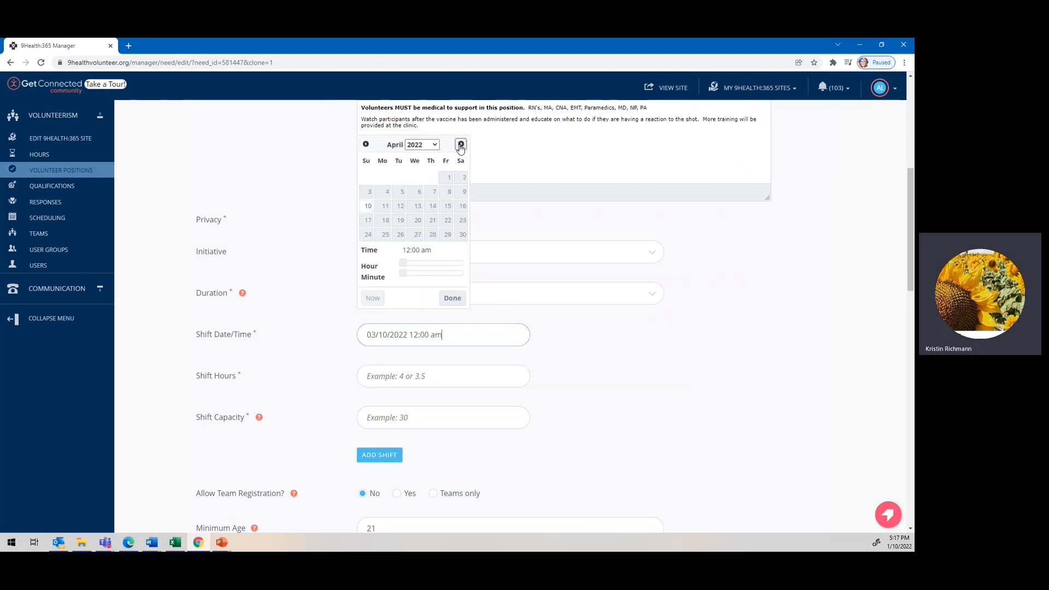
{"action": "left_click", "coordinate": [462, 223]}
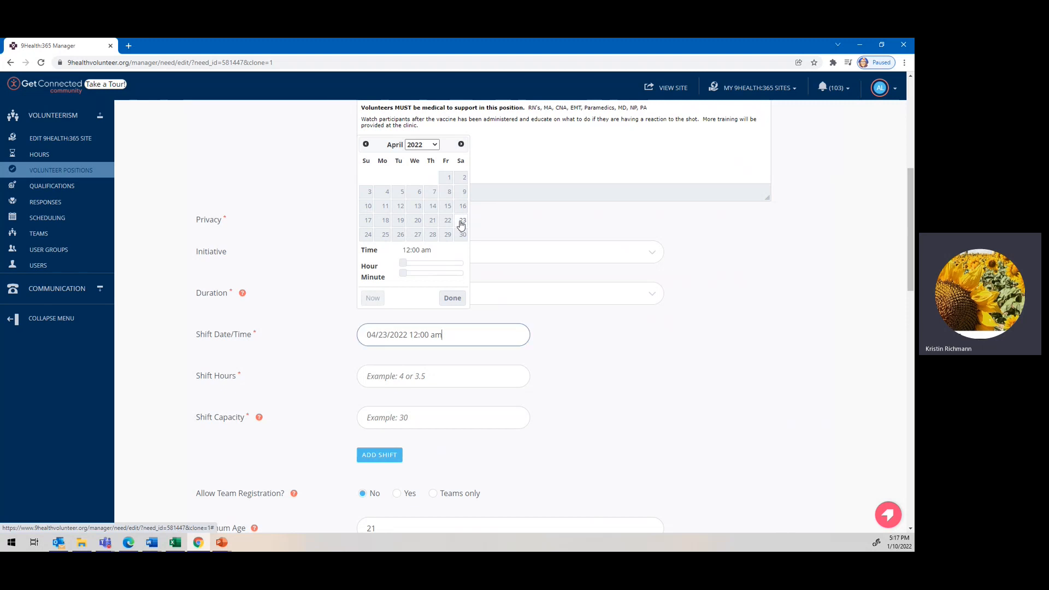
{"action": "left_click_drag", "start_coordinate": [403, 263], "coordinate": [421, 270]}
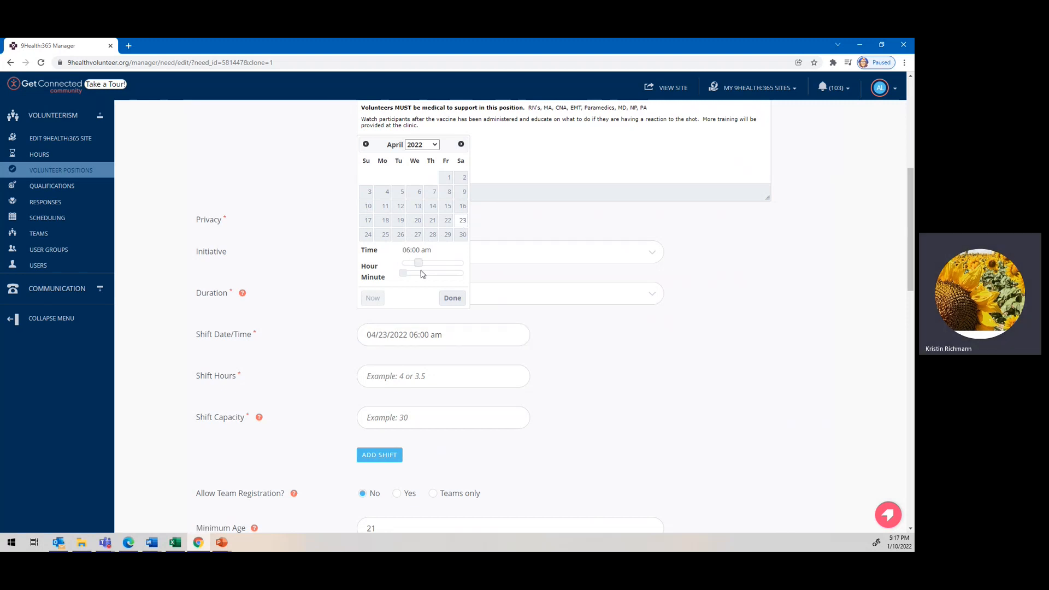
{"action": "left_click", "coordinate": [453, 298]}
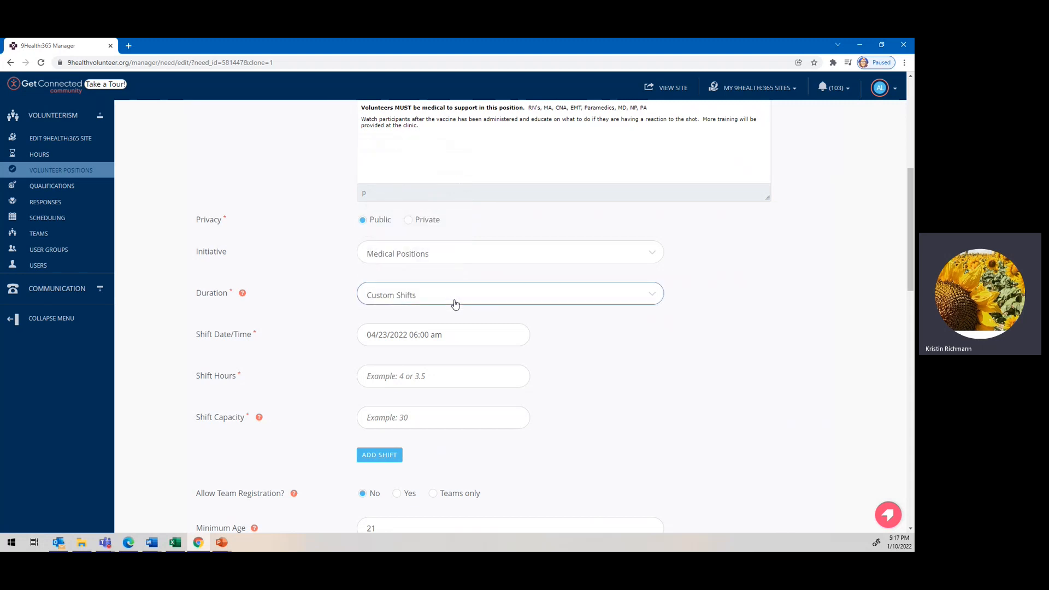
- Enter 4 shift hours and a shift capacity of 2, and add the shift to the position
{"action": "left_click", "coordinate": [393, 377]}
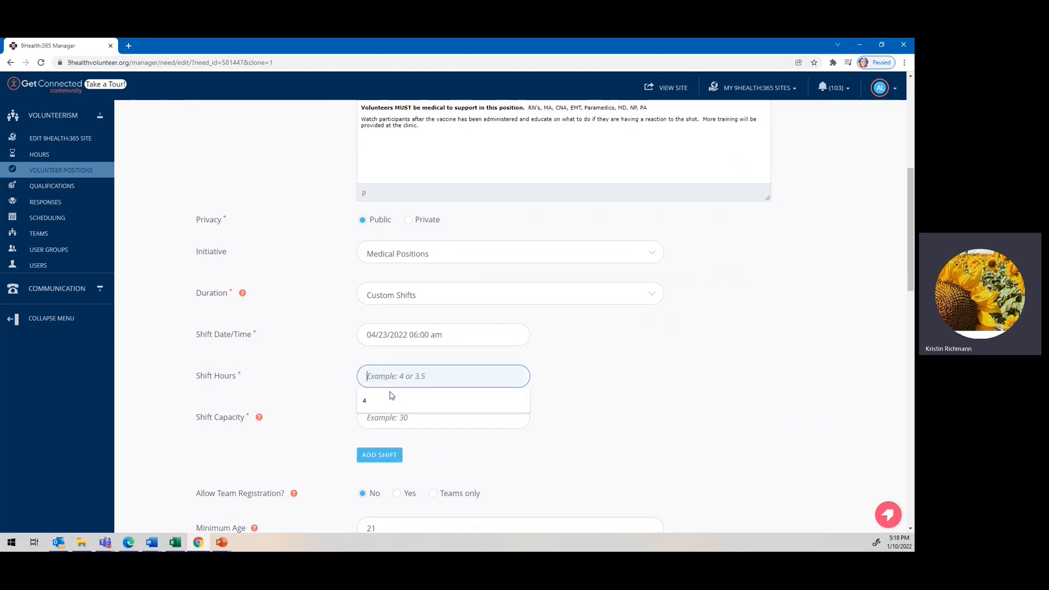
{"action": "left_click", "coordinate": [392, 398]}
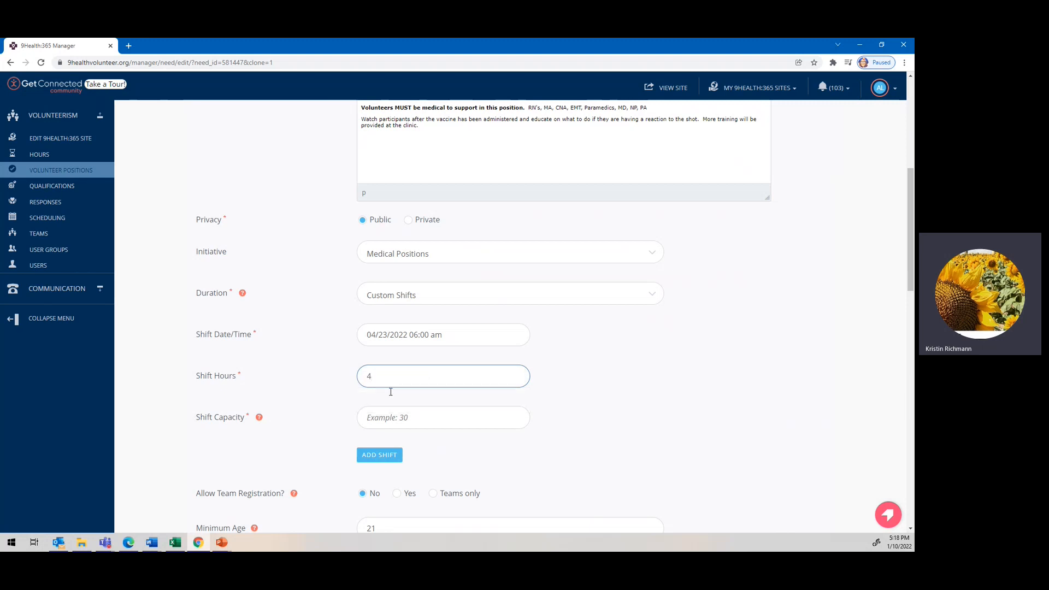
{"action": "left_click", "coordinate": [406, 420]}
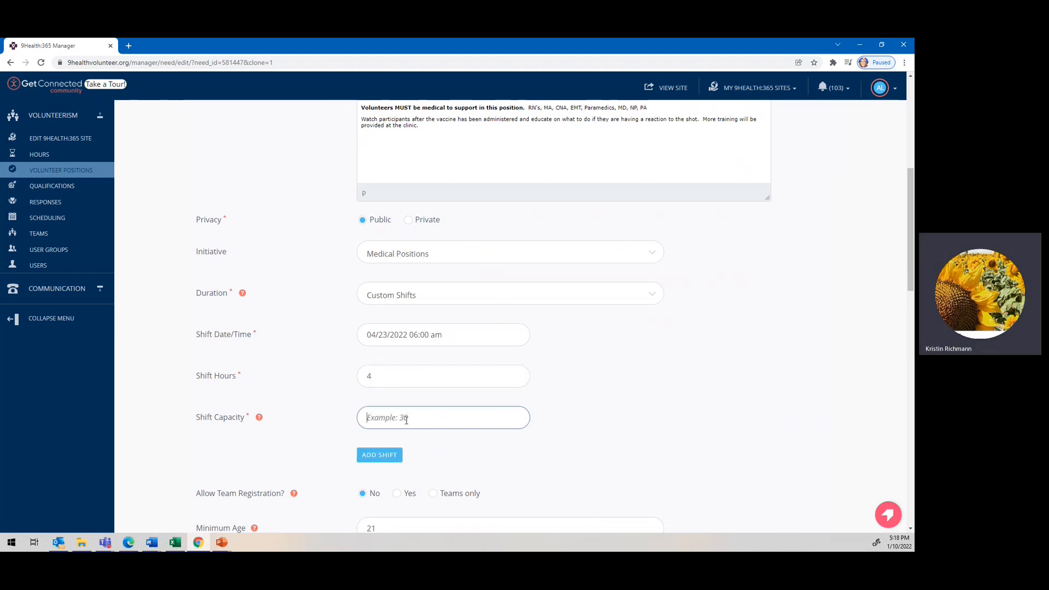
{"action": "type", "text": "2"}
{"action": "left_click", "coordinate": [379, 457]}
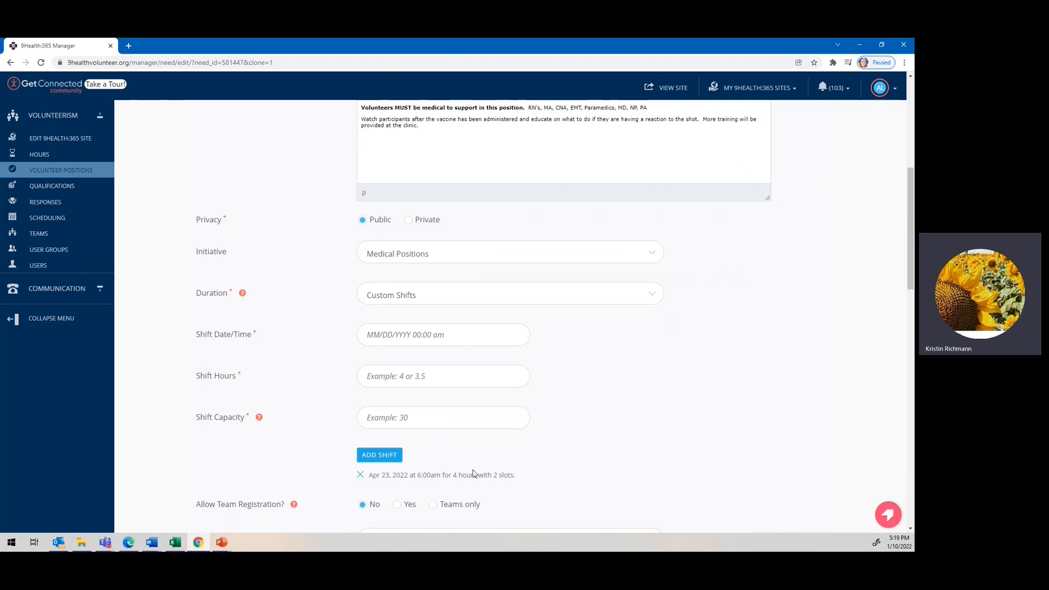
- Set the second shift's date and time to 04/23/2022 09:45 am
{"action": "left_click", "coordinate": [402, 333]}
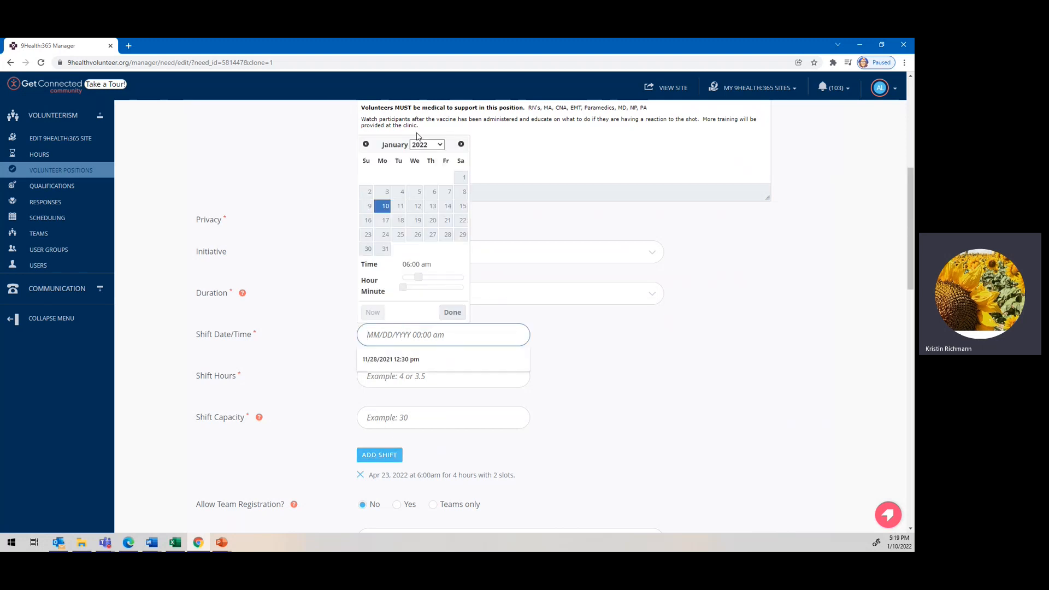
{"action": "left_click", "coordinate": [462, 144]}
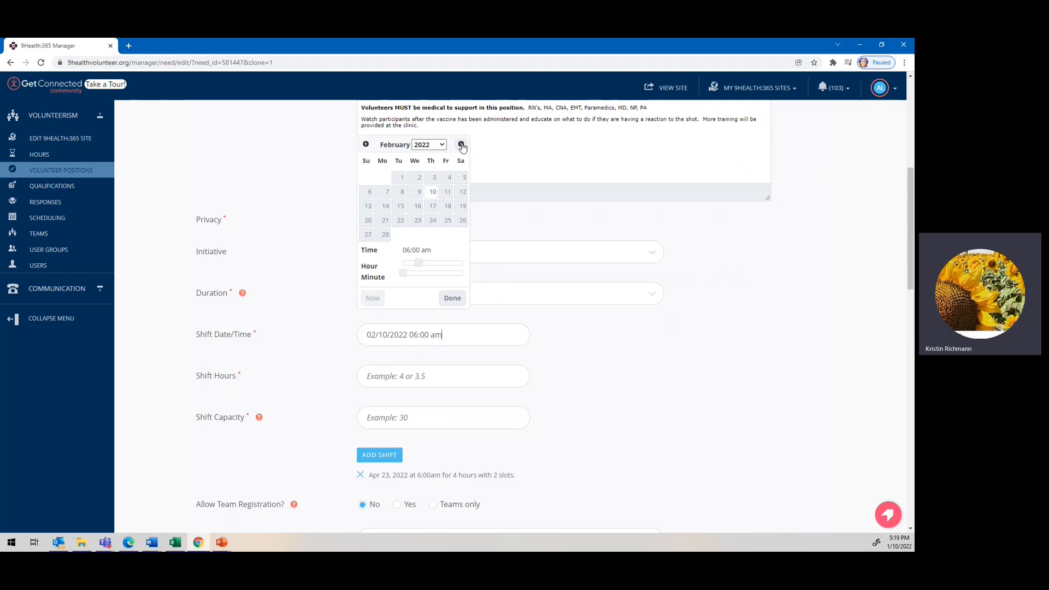
{"action": "left_click", "coordinate": [462, 144]}
{"action": "left_click", "coordinate": [462, 145]}
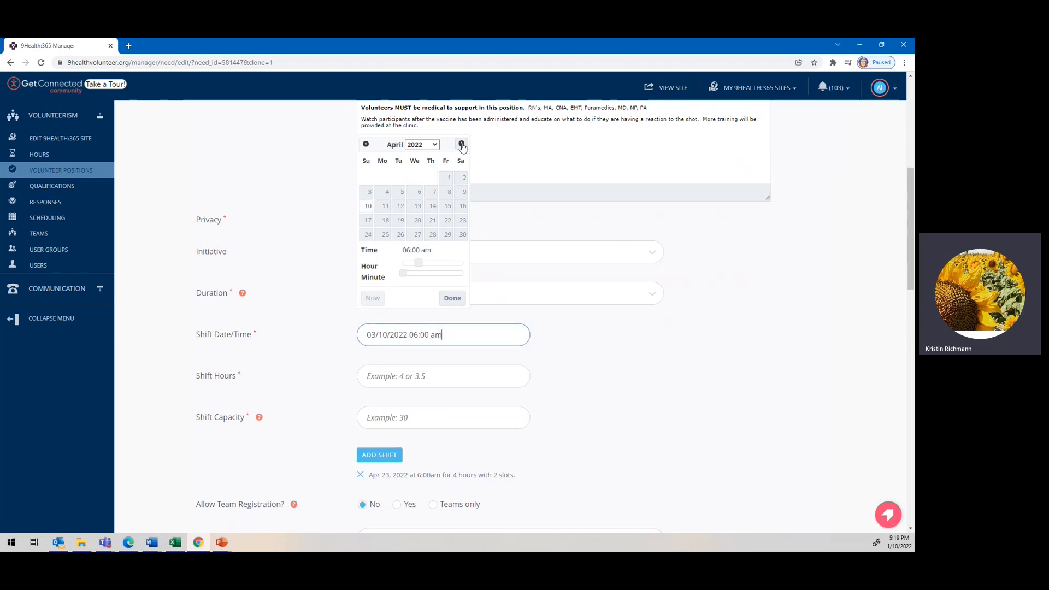
{"action": "left_click", "coordinate": [464, 221]}
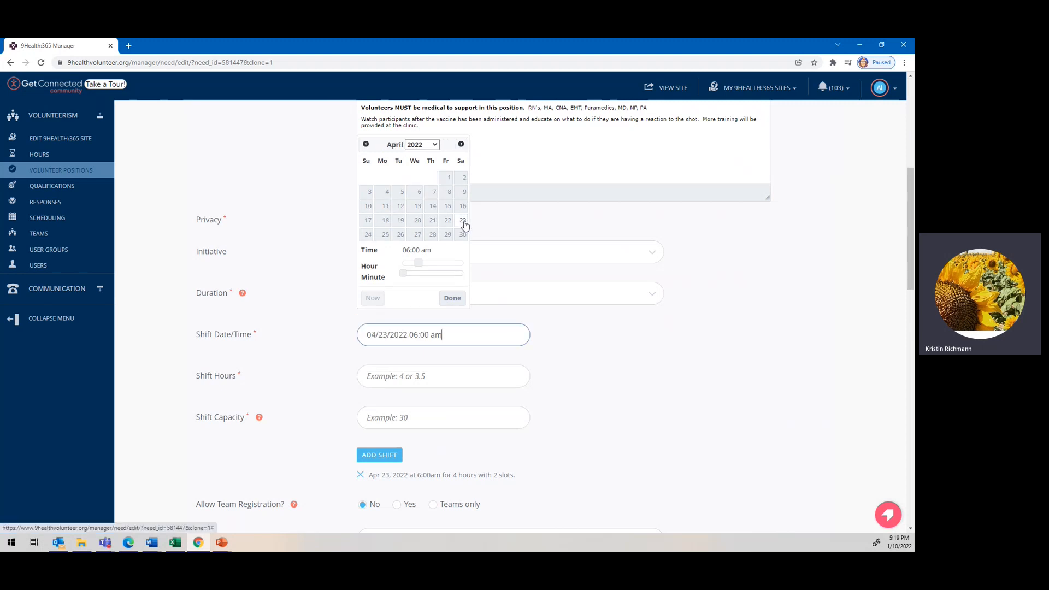
{"action": "left_click", "coordinate": [422, 265]}
{"action": "left_click_drag", "start_coordinate": [426, 265], "coordinate": [454, 279]}
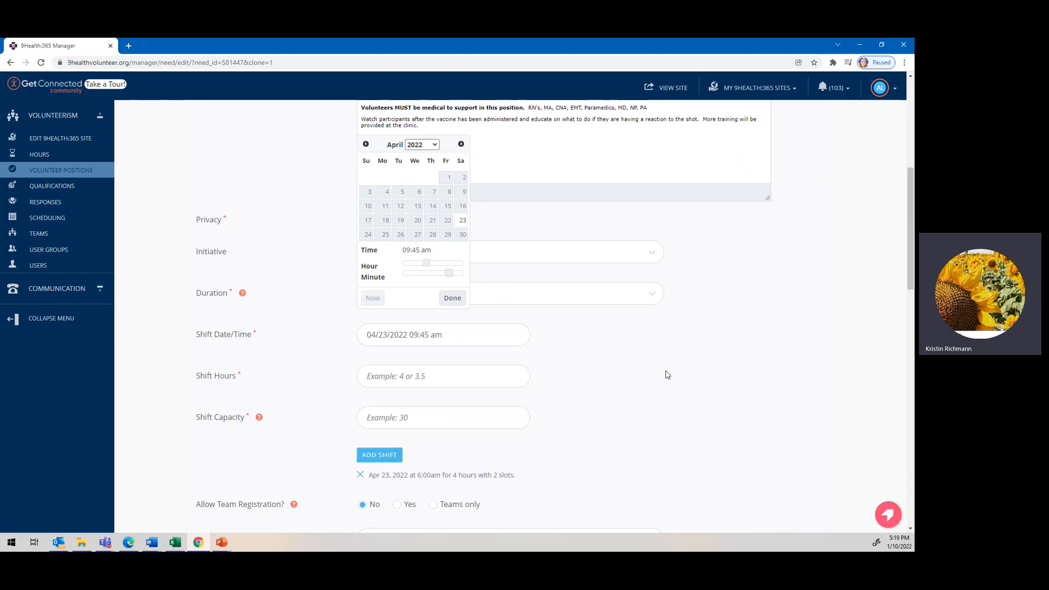
{"action": "left_click", "coordinate": [453, 298]}
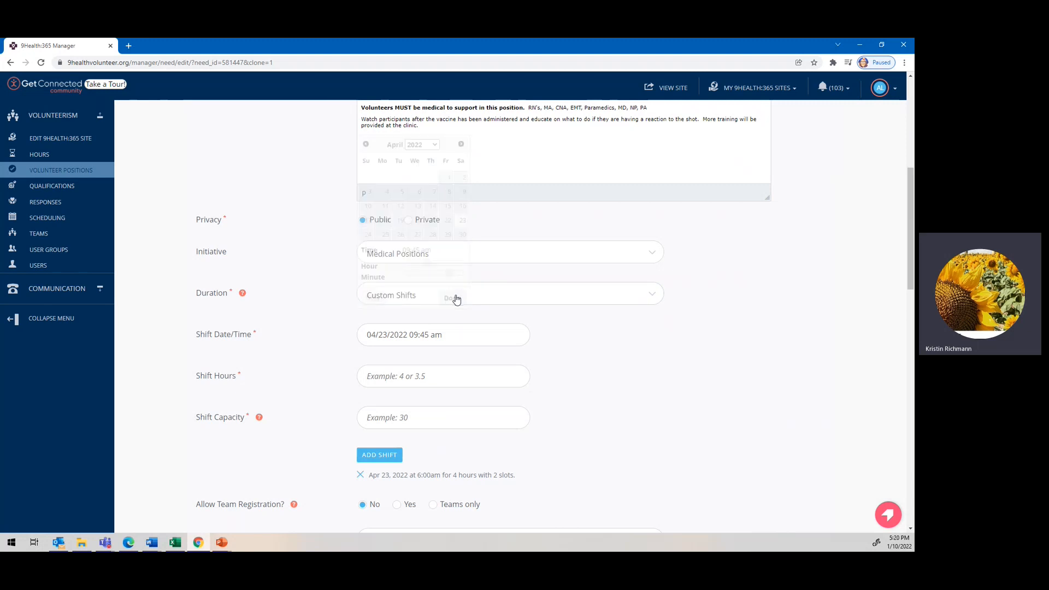
- Give the 09:45 am shift 4 hours and a capacity of 2, and add it to the position
{"action": "left_click", "coordinate": [408, 378]}
{"action": "type", "text": "4"}
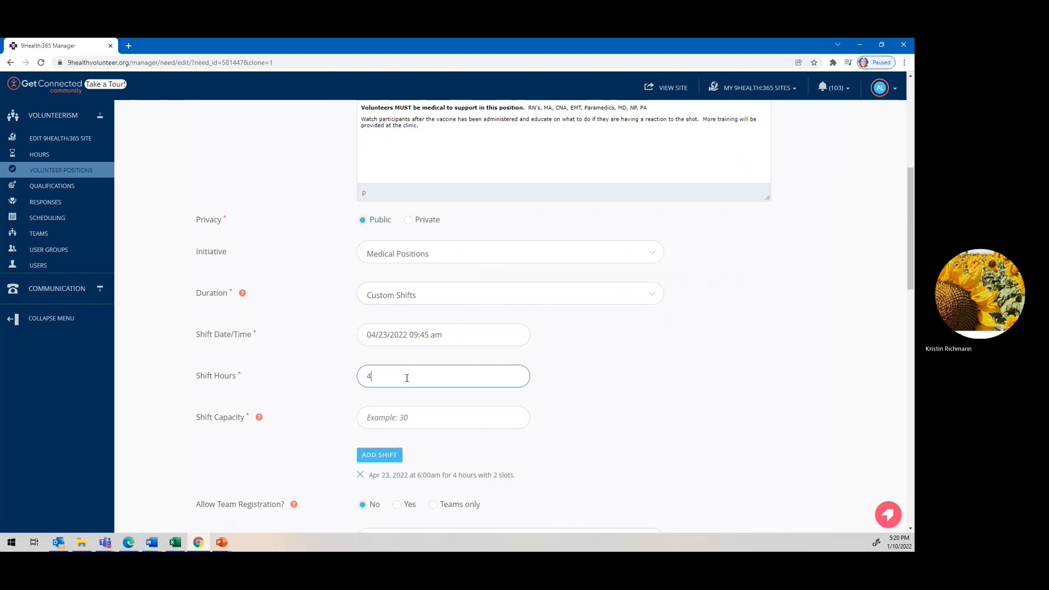
{"action": "left_click", "coordinate": [391, 419]}
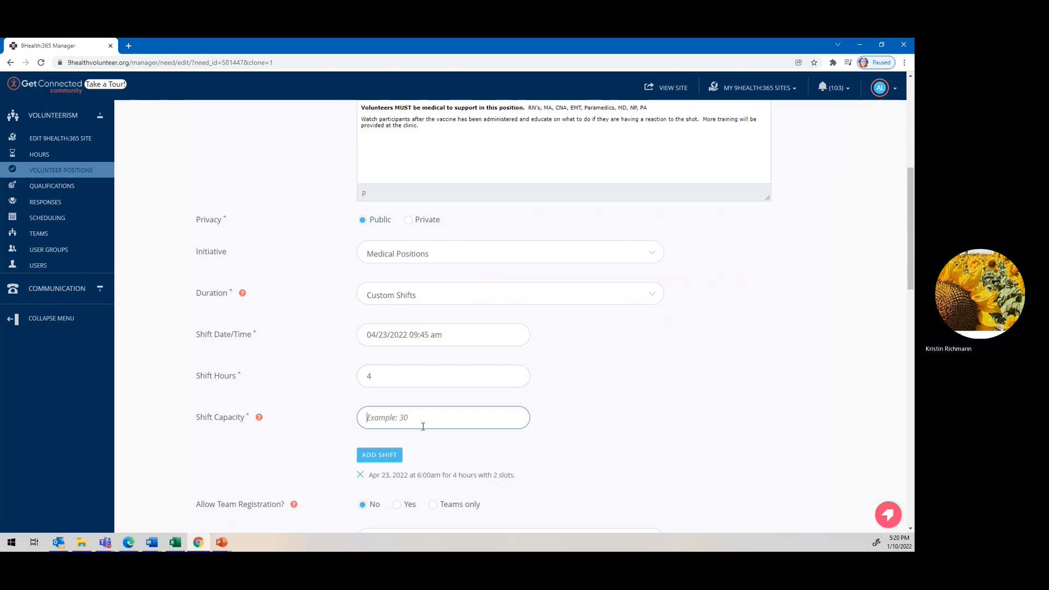
{"action": "type", "text": "2"}
{"action": "left_click", "coordinate": [379, 455]}
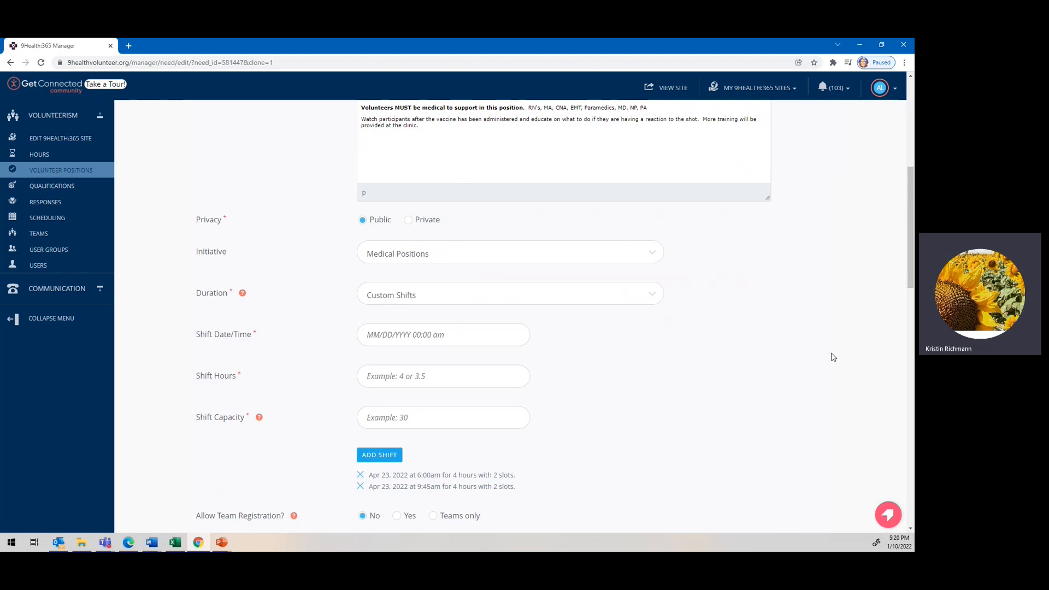
- Review the remaining Blood Draw position settings, from team registration and age limits through address, skills and waiver
{"action": "scroll", "coordinate": [831, 356], "scroll_direction": "down", "scroll_amount": 3}
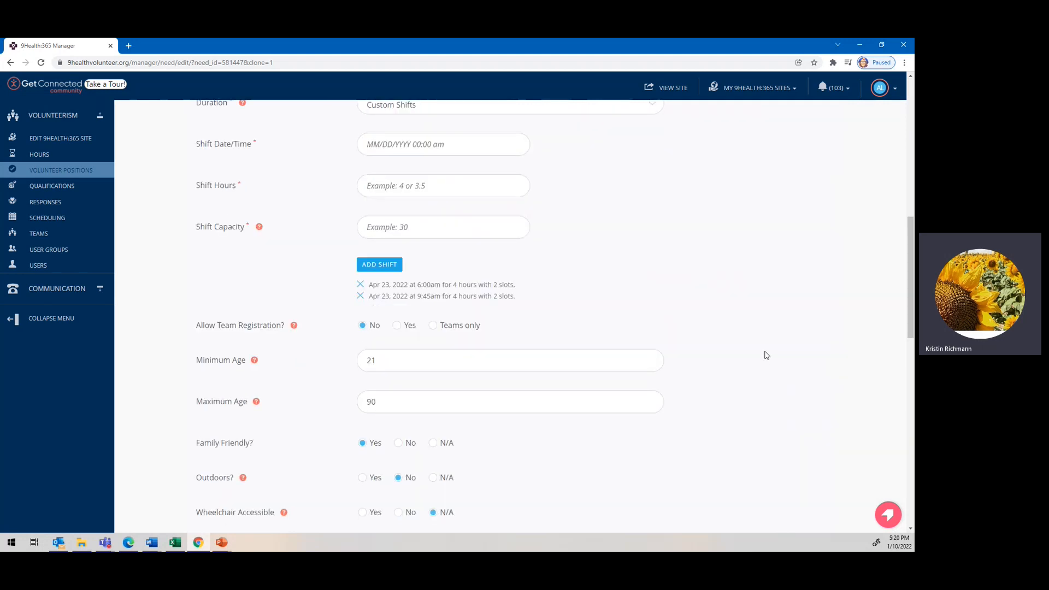
{"action": "scroll", "coordinate": [428, 405], "scroll_direction": "down", "scroll_amount": 2}
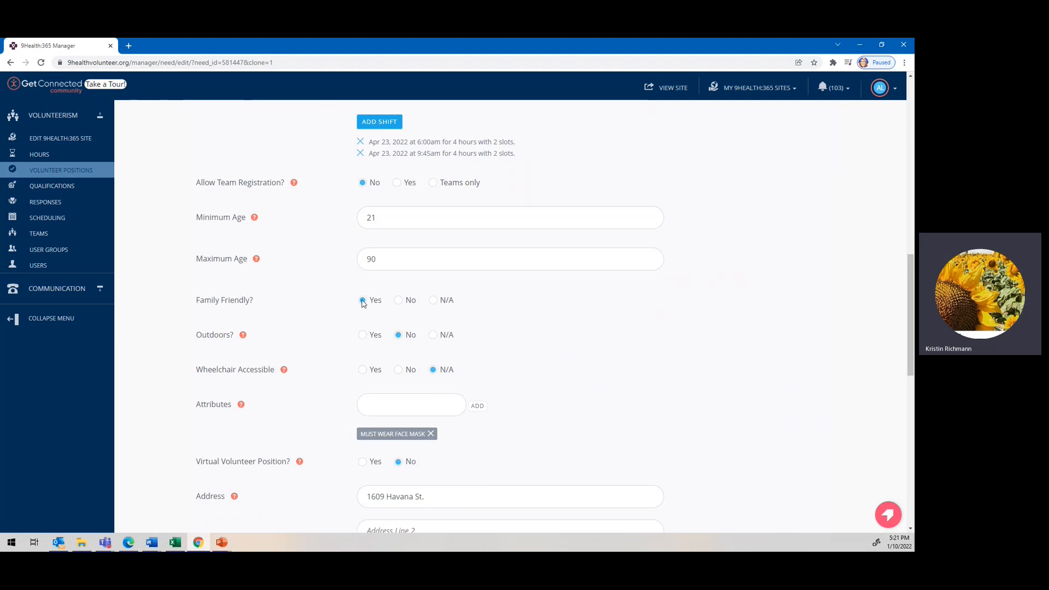
{"action": "scroll", "coordinate": [454, 392], "scroll_direction": "down", "scroll_amount": 2}
{"action": "scroll", "coordinate": [504, 344], "scroll_direction": "down", "scroll_amount": 2}
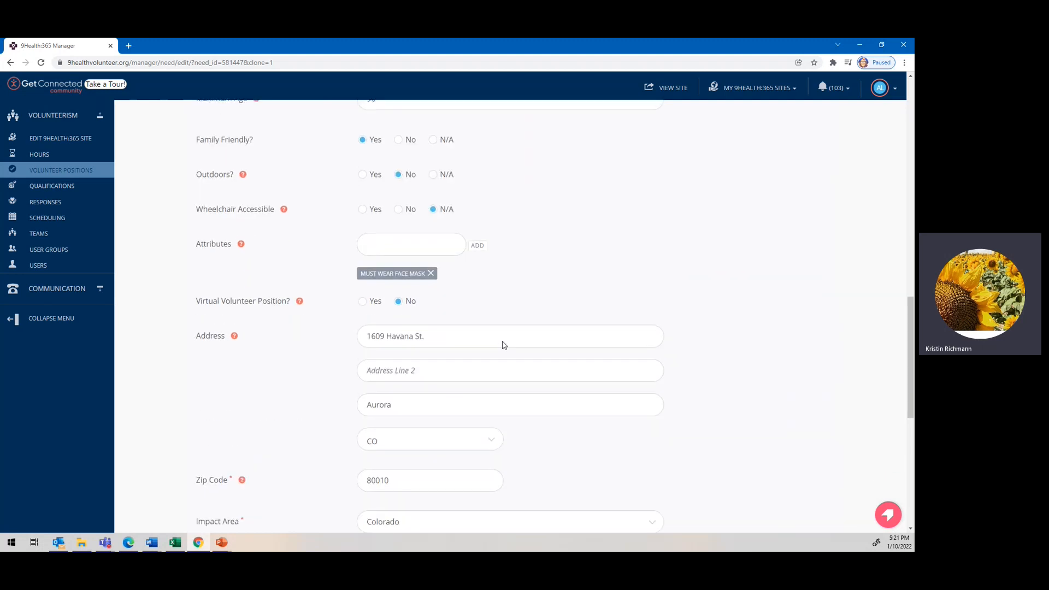
{"action": "scroll", "coordinate": [424, 415], "scroll_direction": "down", "scroll_amount": 2}
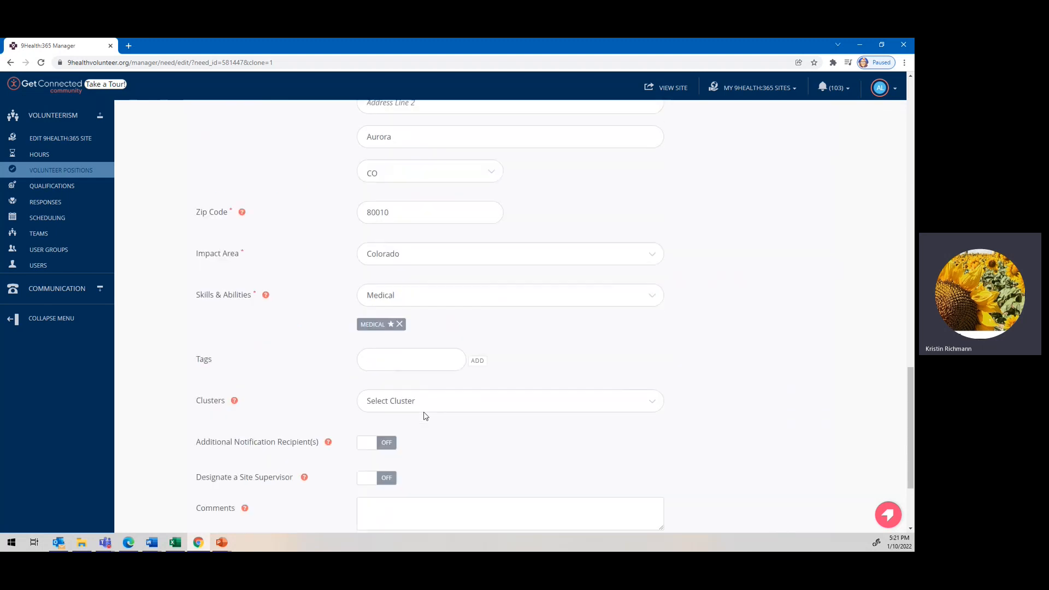
{"action": "scroll", "coordinate": [581, 405], "scroll_direction": "down", "scroll_amount": 2}
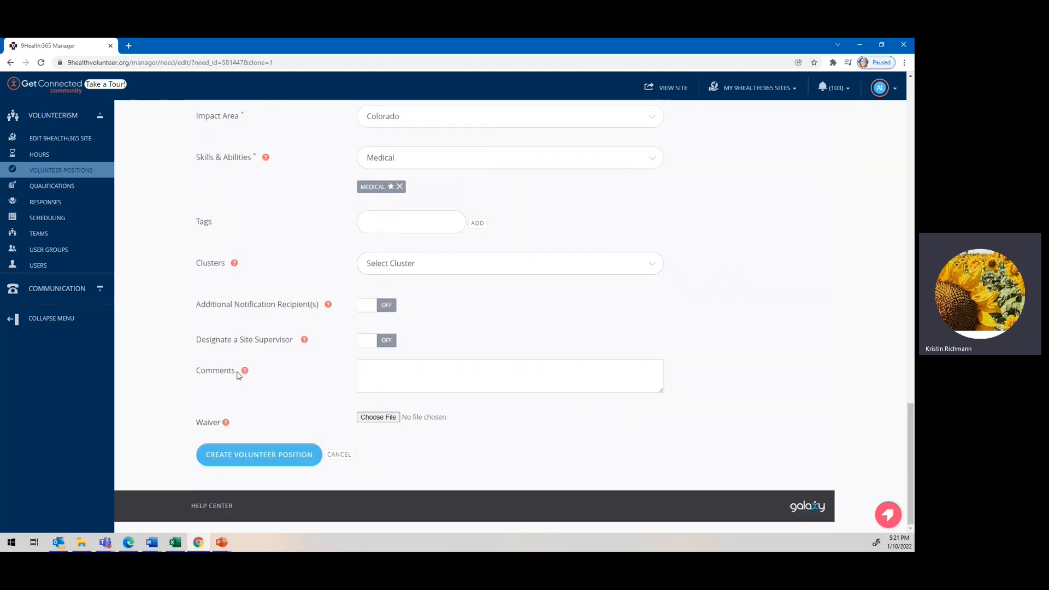
{"action": "left_click", "coordinate": [247, 463]}
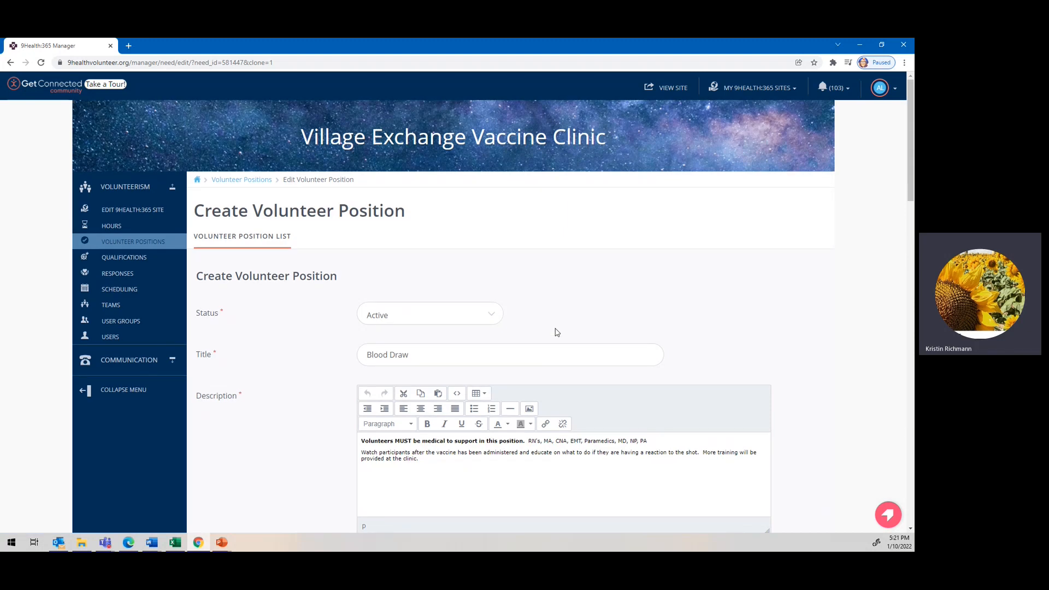
- Open the existing Observer (medical position) from the volunteer position list and review its details and listed shifts
{"action": "left_click", "coordinate": [145, 243]}
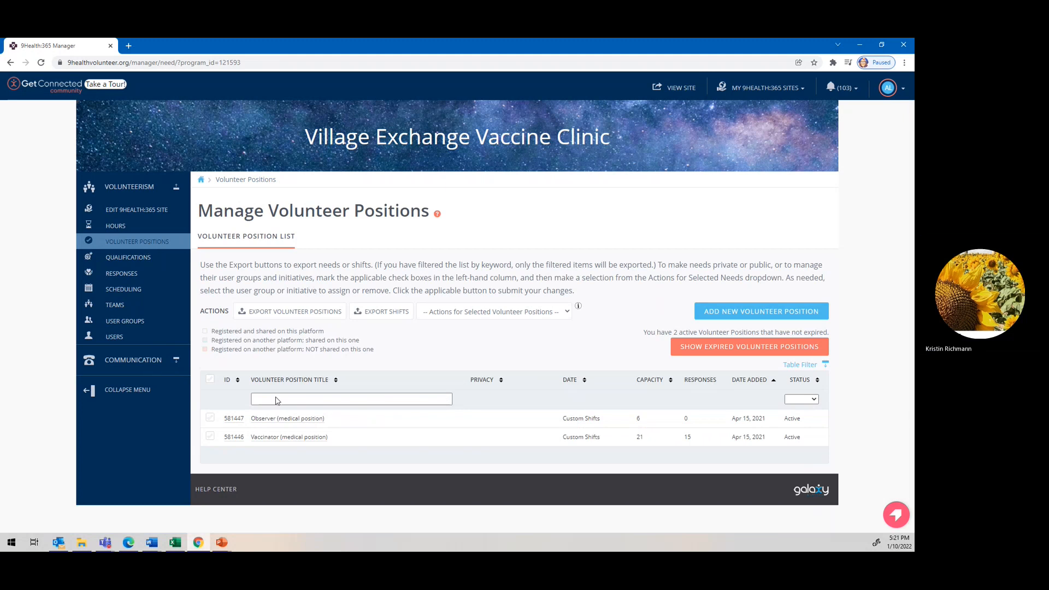
{"action": "left_click", "coordinate": [289, 420]}
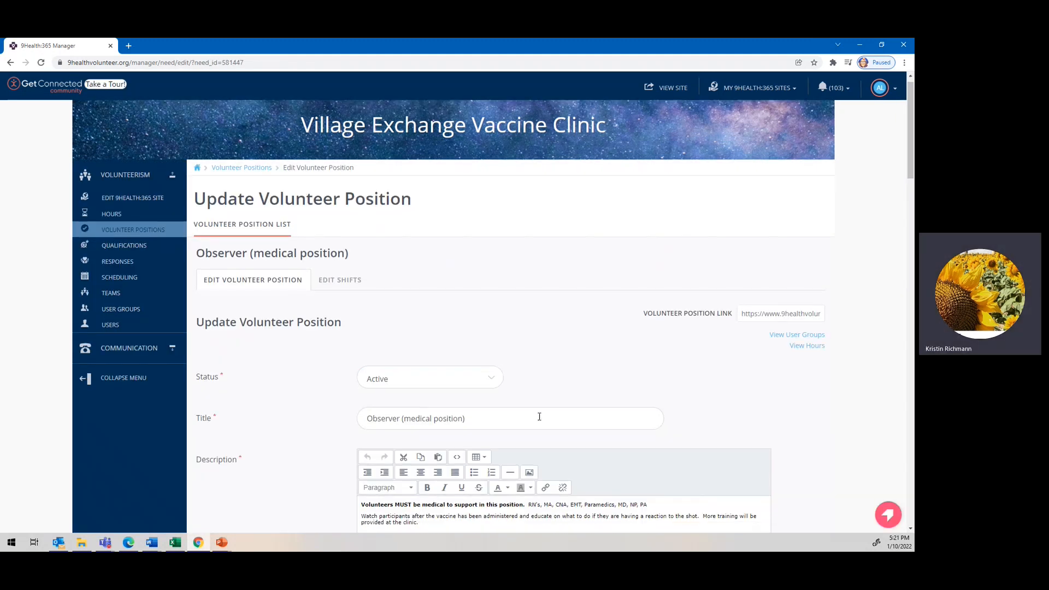
{"action": "scroll", "coordinate": [539, 417], "scroll_direction": "down", "scroll_amount": 12}
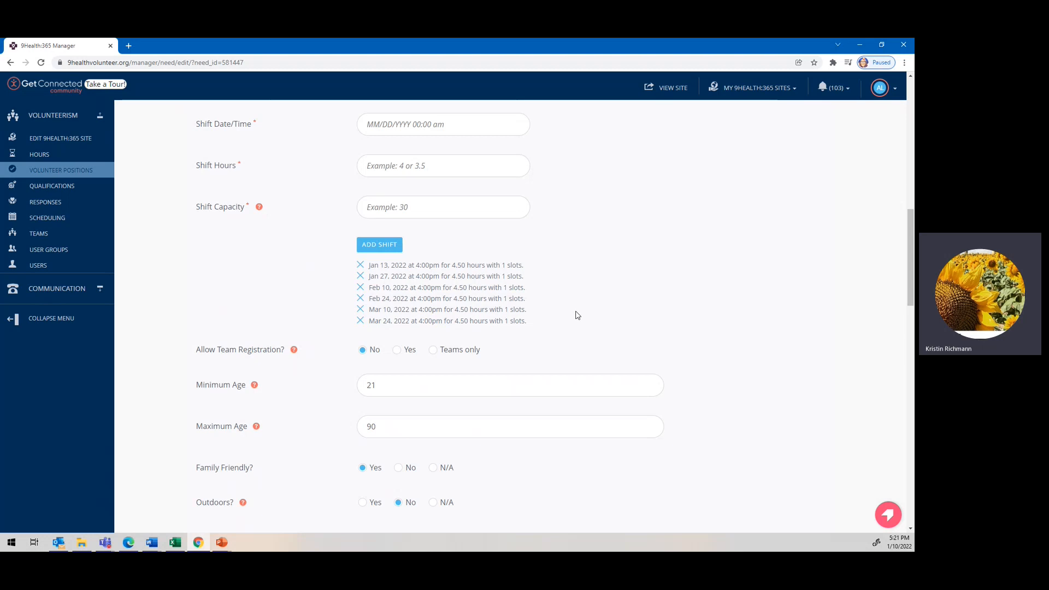
{"action": "scroll", "coordinate": [578, 313], "scroll_direction": "up", "scroll_amount": 6}
{"action": "scroll", "coordinate": [581, 320], "scroll_direction": "up", "scroll_amount": 5}
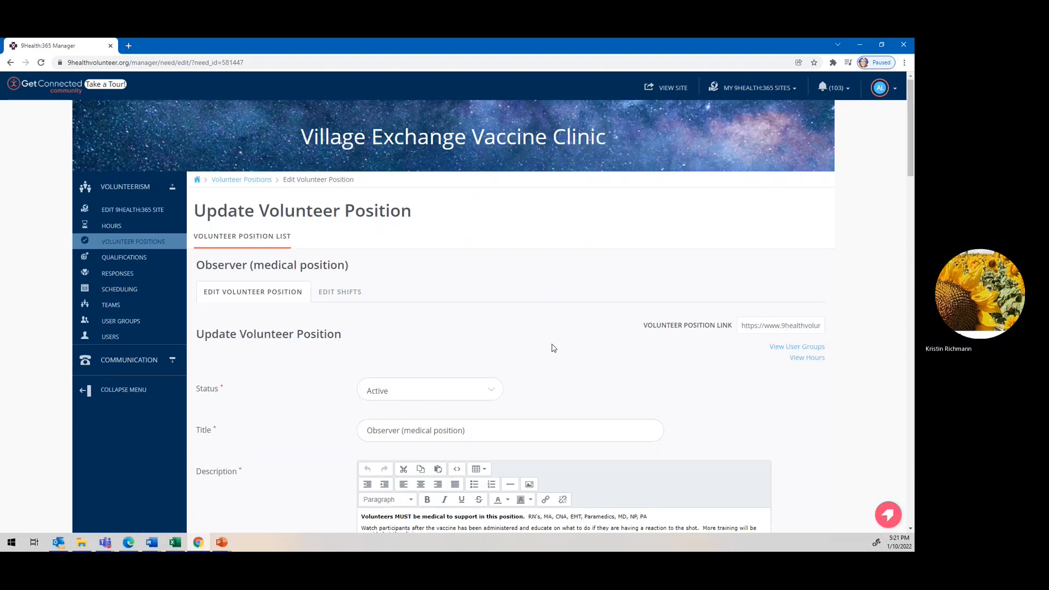
- Open the Observer position's Jan 13, 2022 shift for editing, and close it without submitting
{"action": "left_click", "coordinate": [345, 295]}
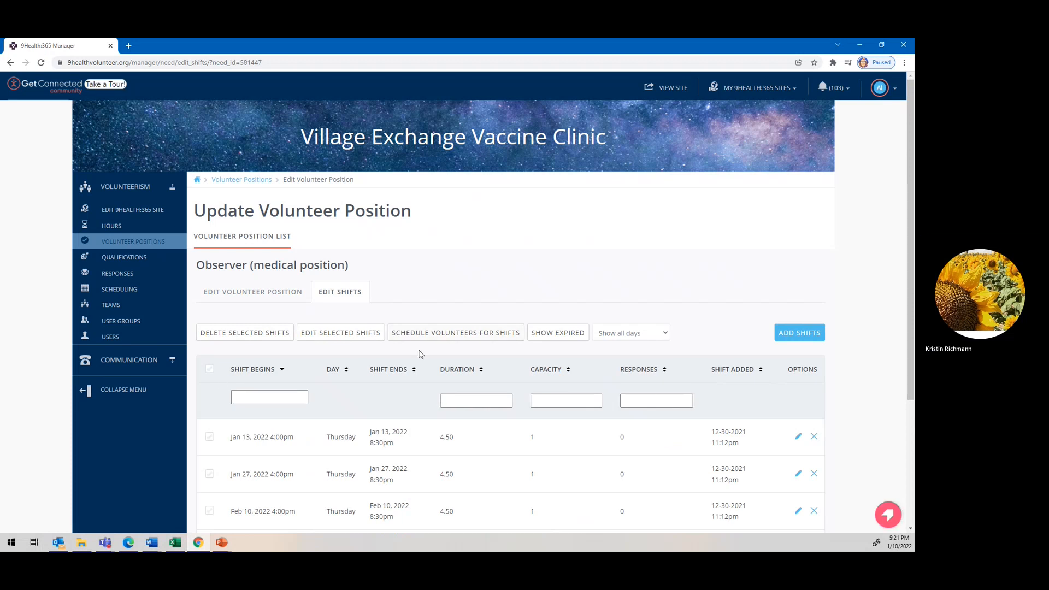
{"action": "scroll", "coordinate": [422, 356], "scroll_direction": "down", "scroll_amount": 3}
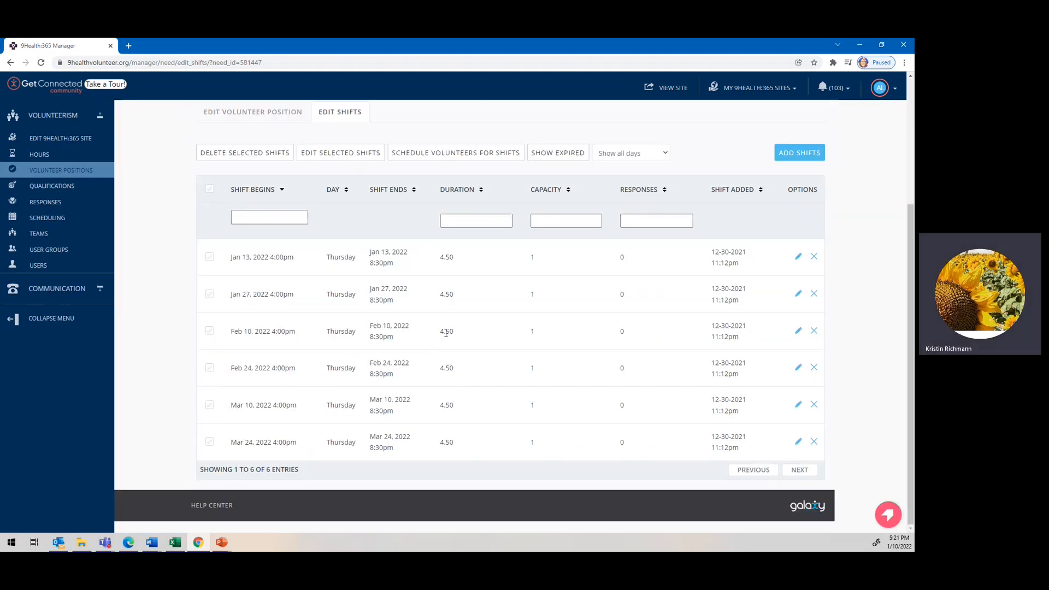
{"action": "left_click", "coordinate": [798, 258]}
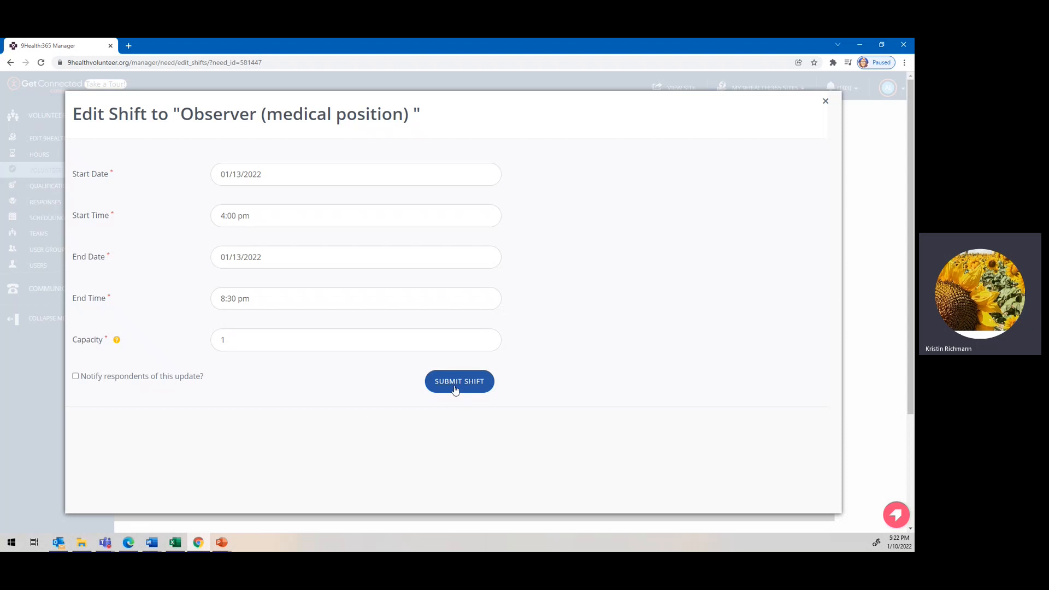
{"action": "left_click", "coordinate": [826, 102]}
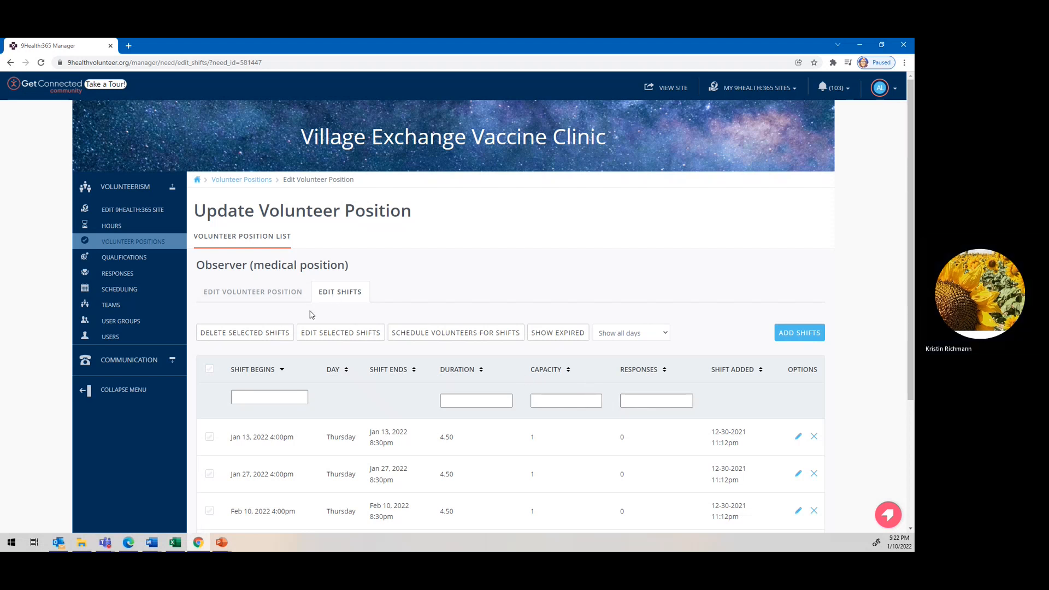
- Return to the Observer position's details and save the volunteer position update
{"action": "left_click", "coordinate": [269, 293]}
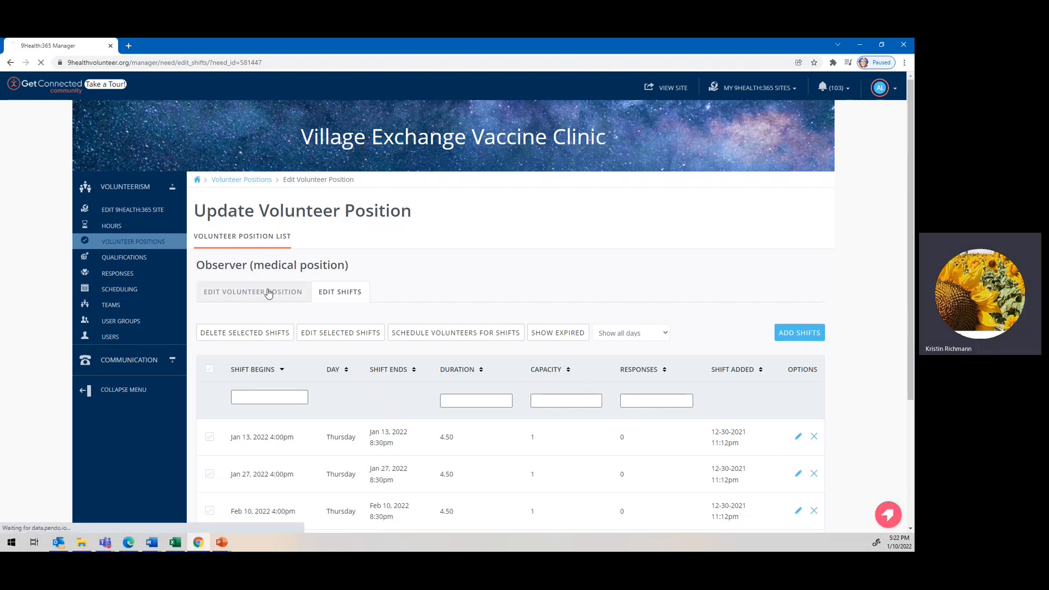
{"action": "scroll", "coordinate": [347, 397], "scroll_direction": "down", "scroll_amount": 20}
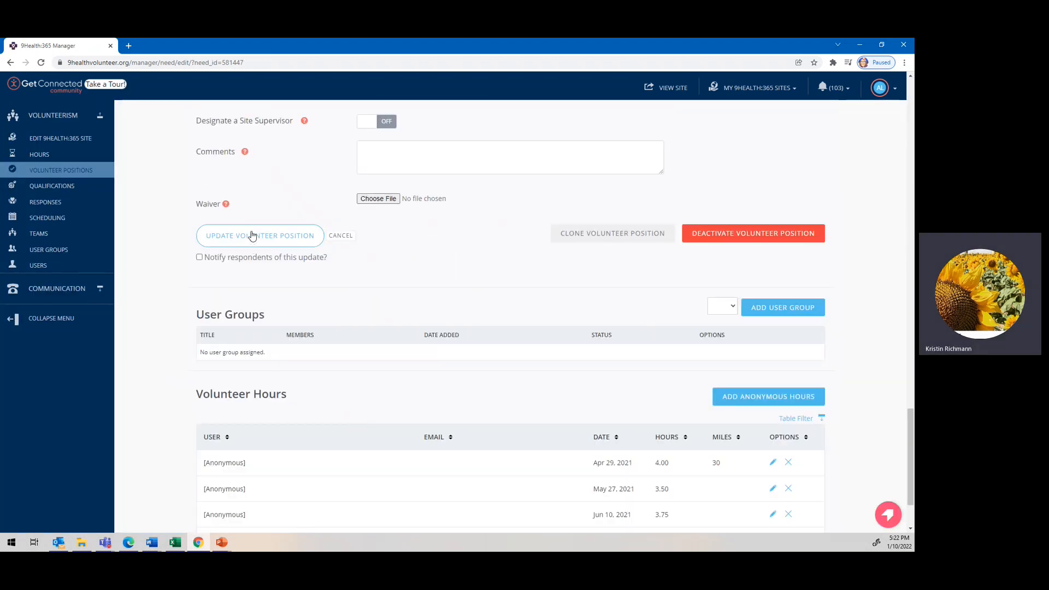
{"action": "left_click", "coordinate": [264, 243]}
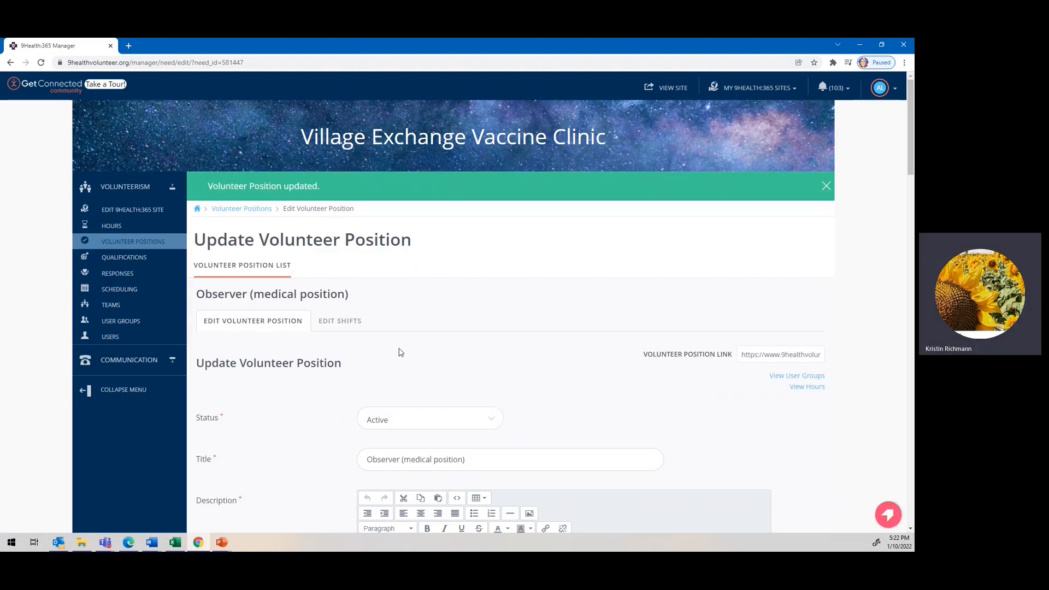
- Look at the Observer position's shift list again and return to its general details
{"action": "left_click", "coordinate": [335, 322]}
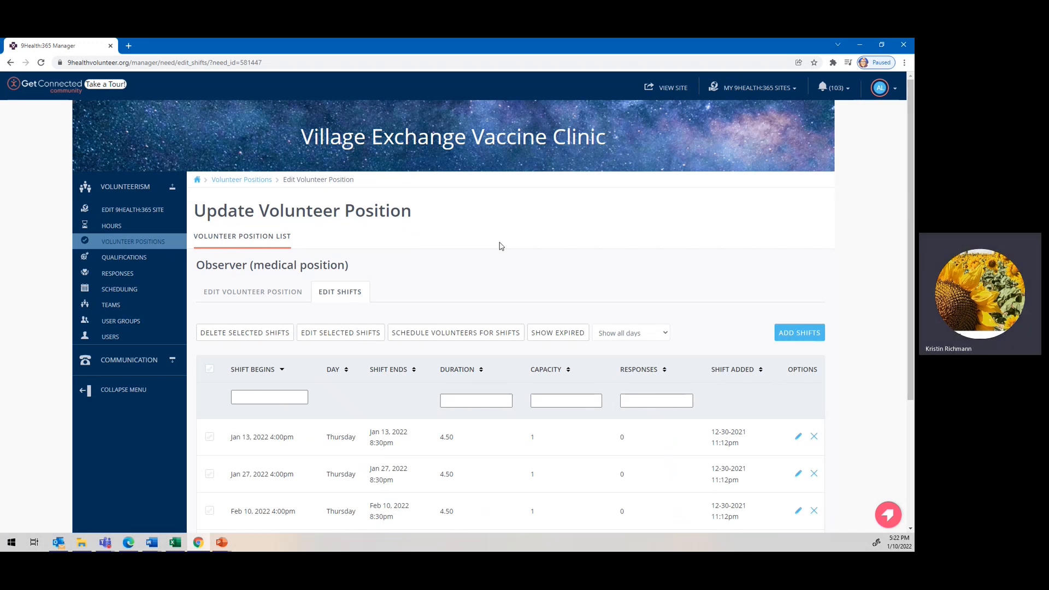
{"action": "left_click", "coordinate": [288, 293]}
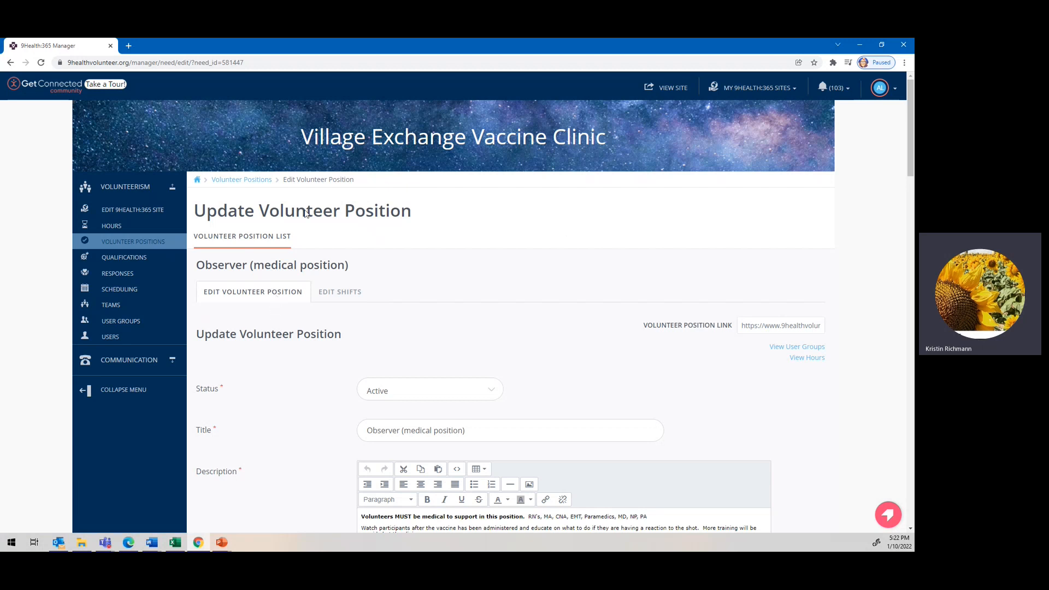
{"action": "scroll", "coordinate": [362, 391], "scroll_direction": "down", "scroll_amount": 1}
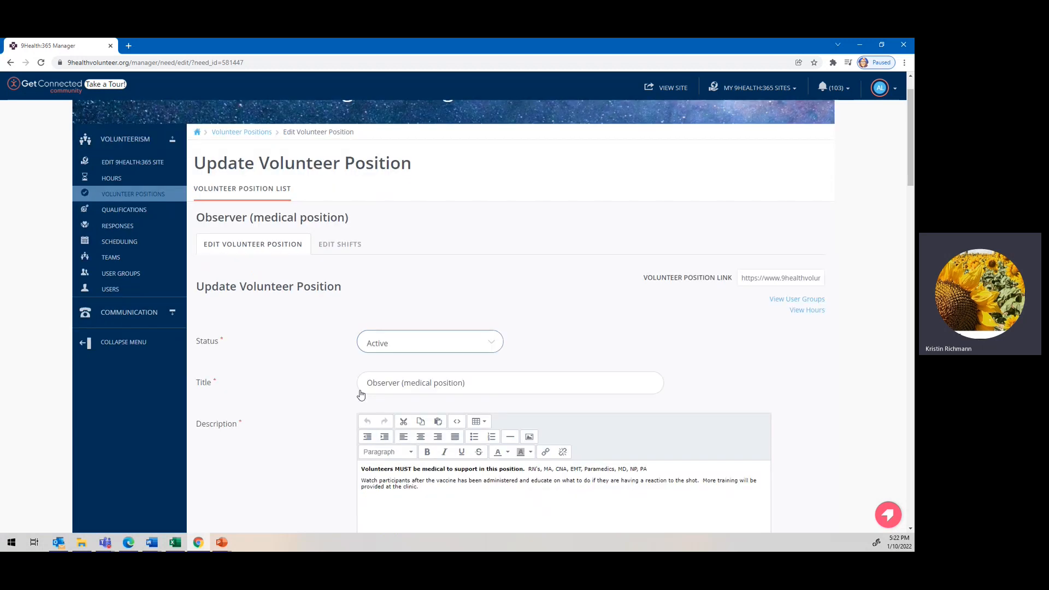